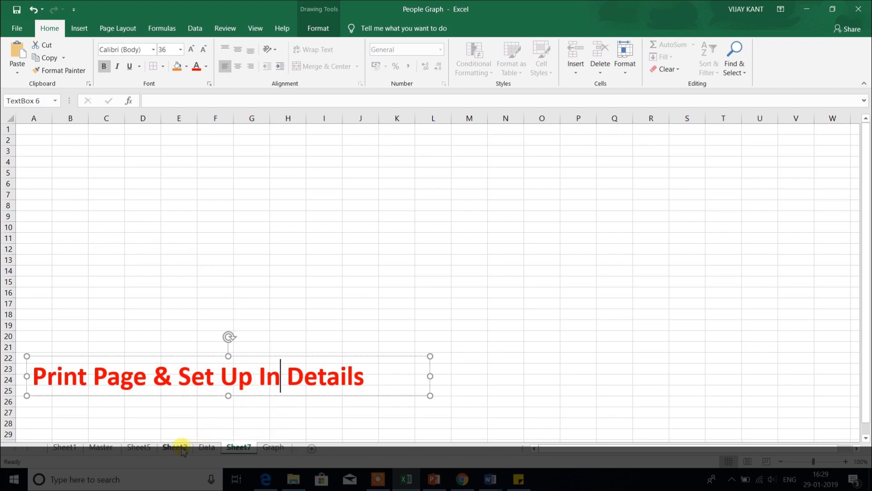
Switch to the Data sheet that holds the employee theme list
left_click(206, 447)
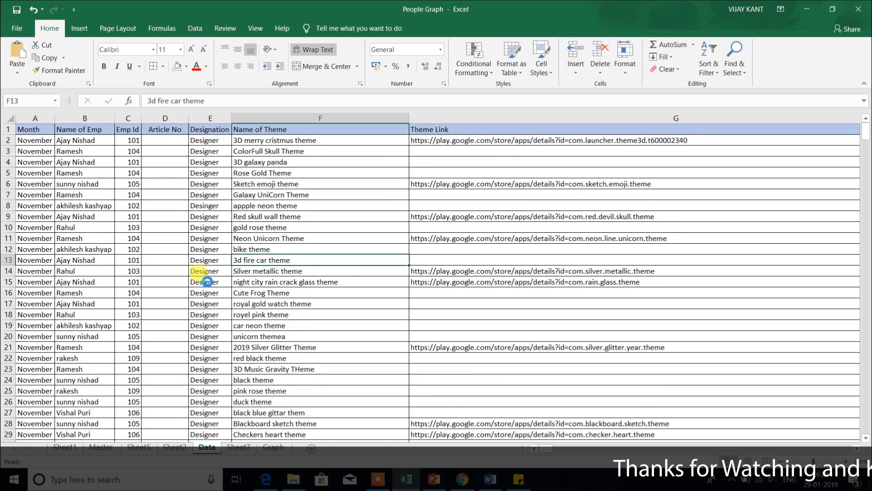
Open the print preview with 1 copy on the Microsoft Print to PDF printer
key("ctrl+p")
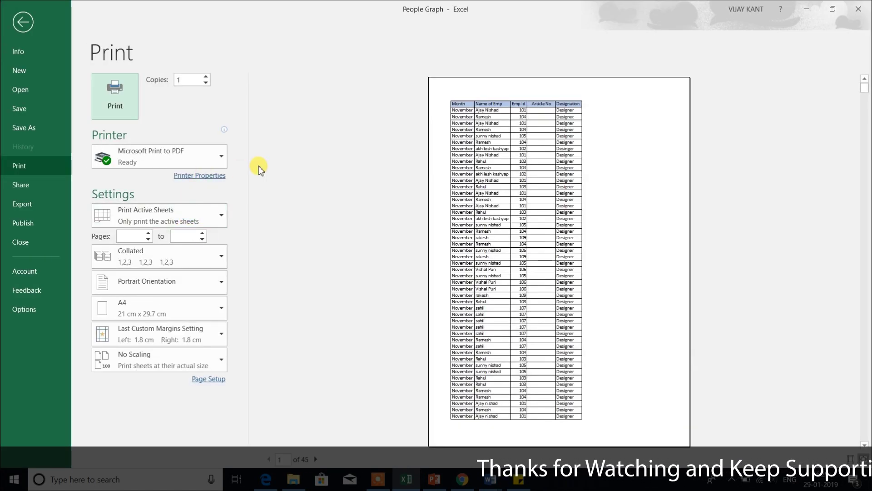
left_click(207, 83)
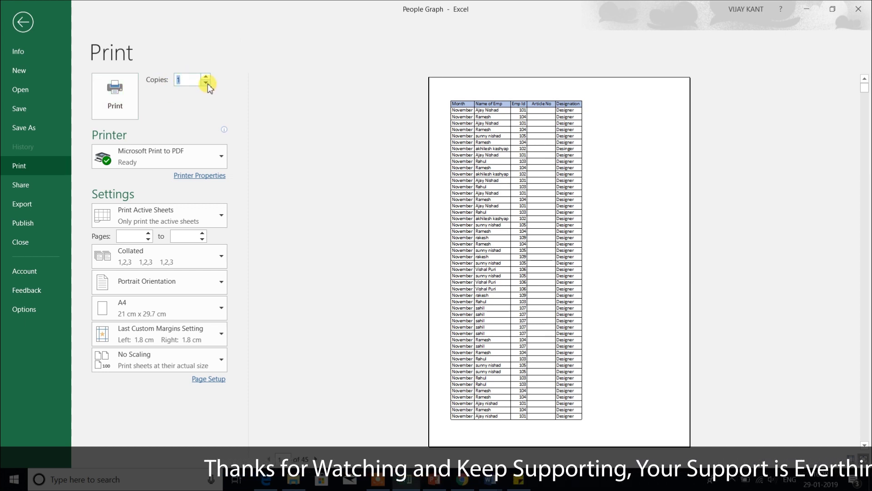
left_click(208, 81)
left_click(209, 81)
left_click(208, 83)
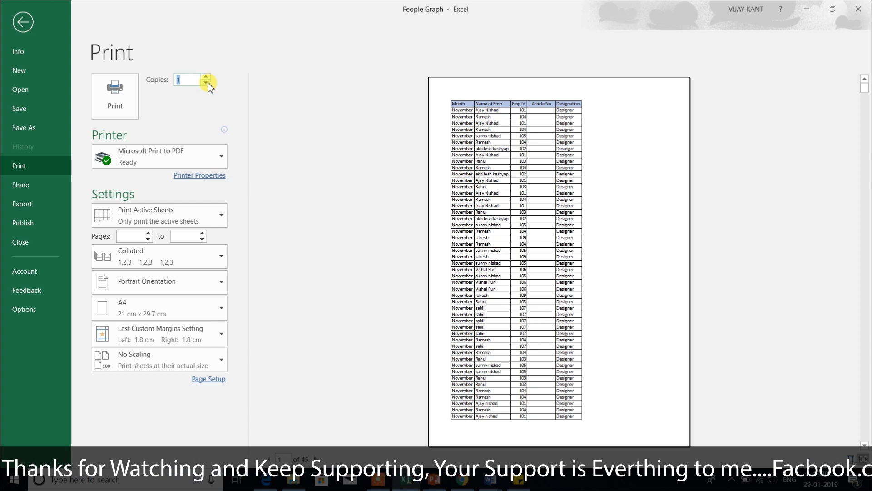
left_click(216, 157)
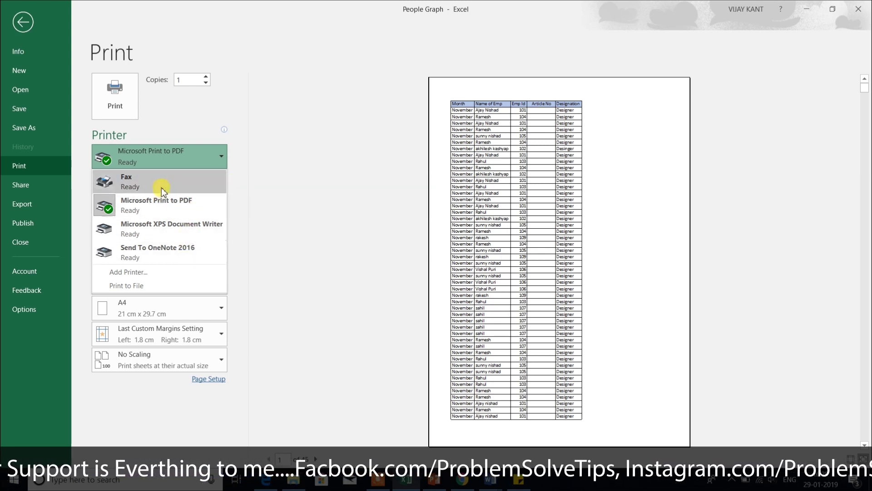
left_click(245, 198)
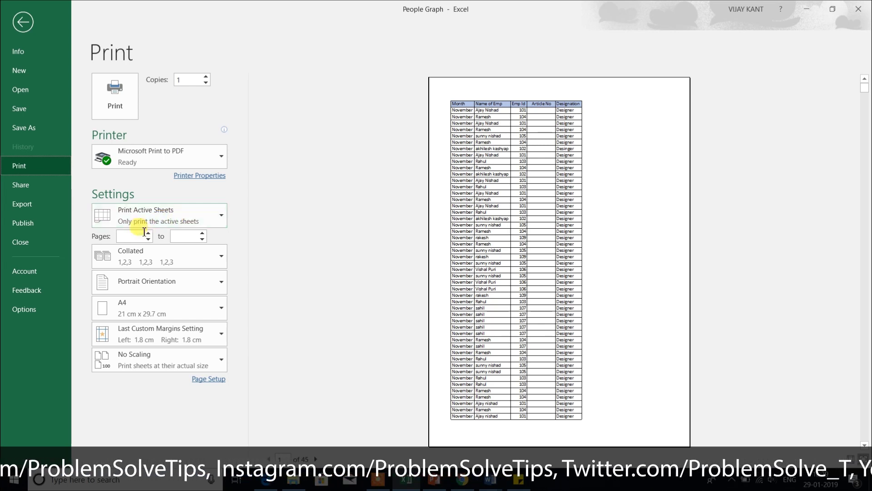
left_click(219, 212)
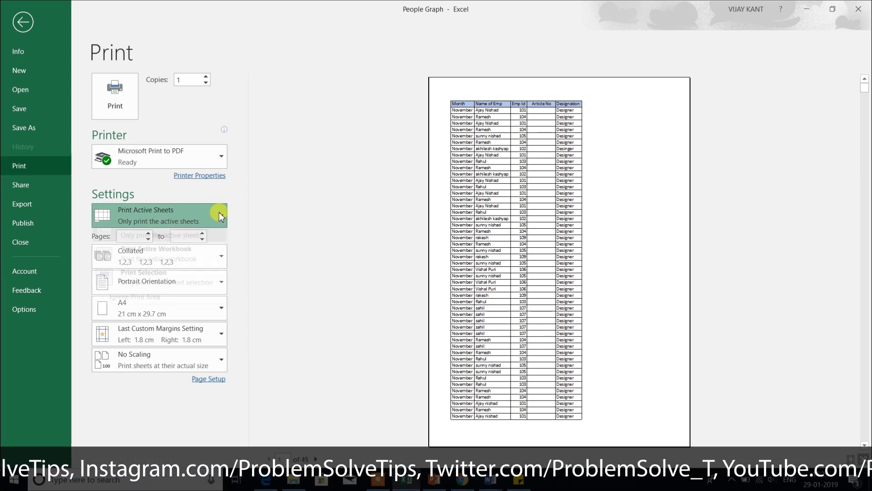
left_click(245, 234)
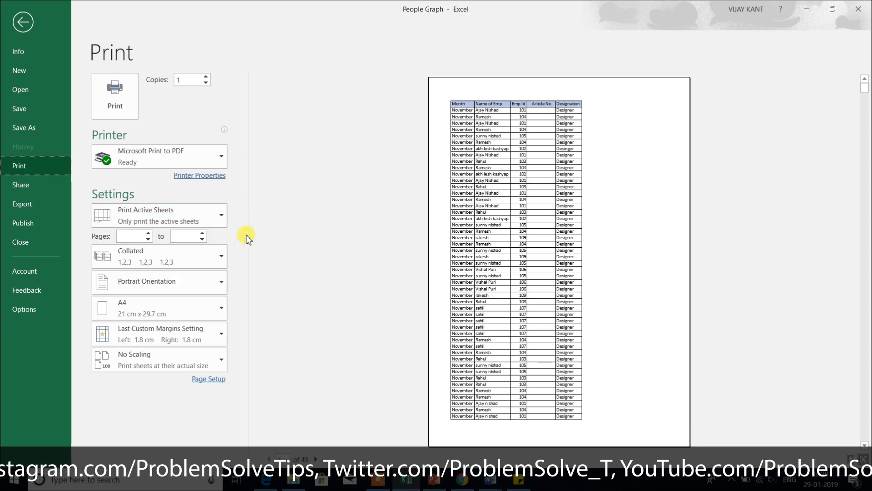
left_click(219, 214)
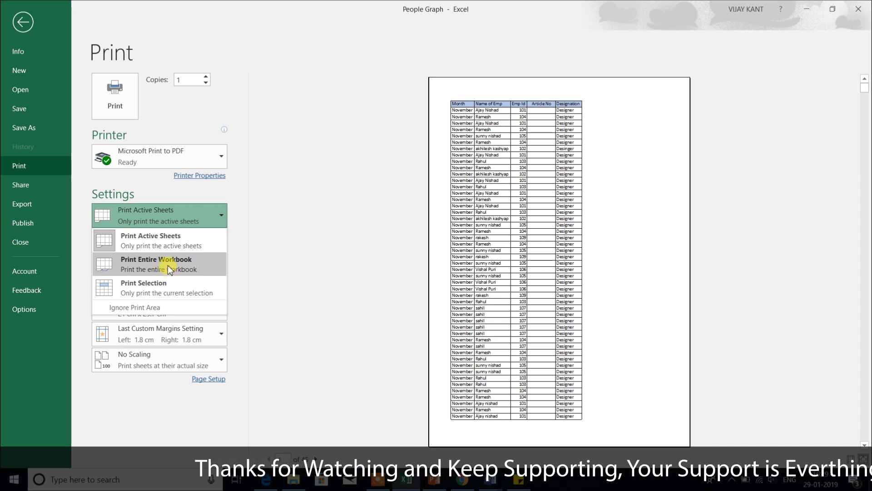
left_click(168, 266)
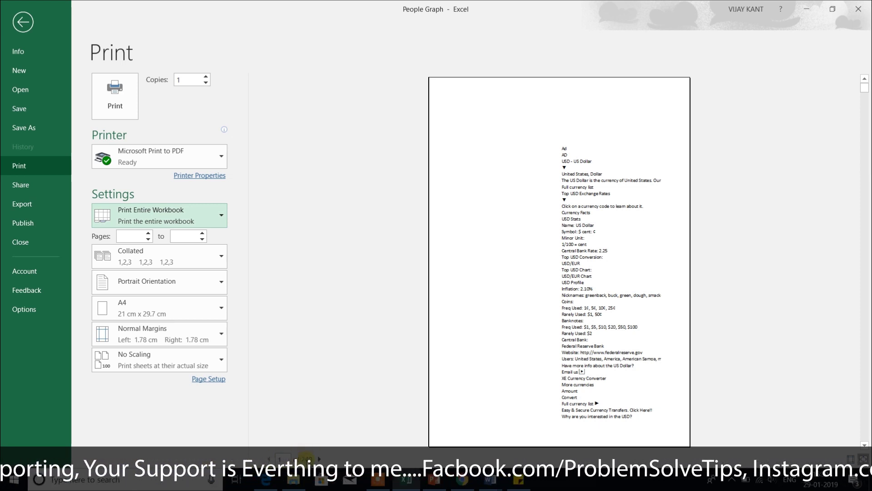
left_click(159, 213)
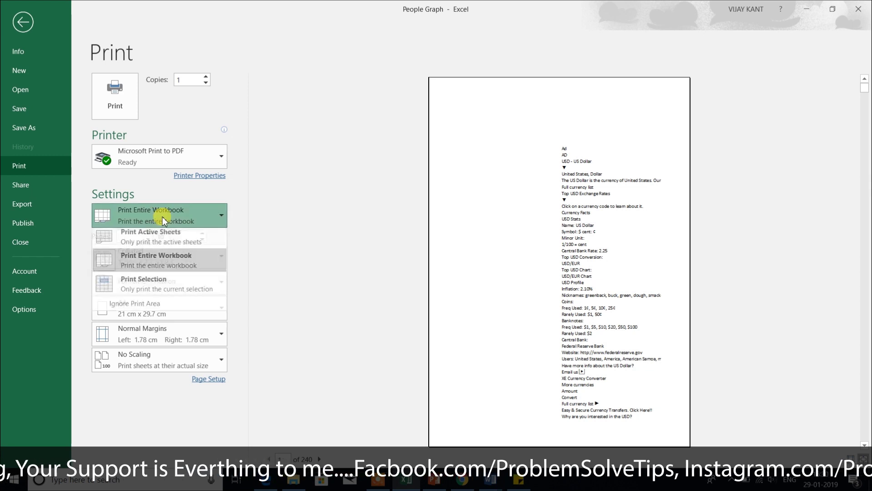
left_click(162, 244)
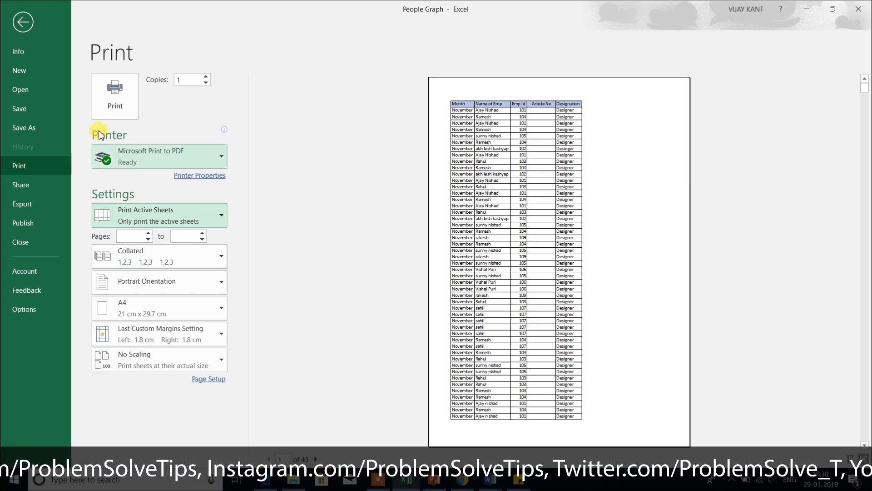
Leave the print view and scroll through the Data sheet's employee rows
left_click(23, 25)
scroll(253, 318, "down", 8)
scroll(232, 338, "down", 10)
scroll(230, 364, "down", 10)
scroll(224, 363, "down", 9)
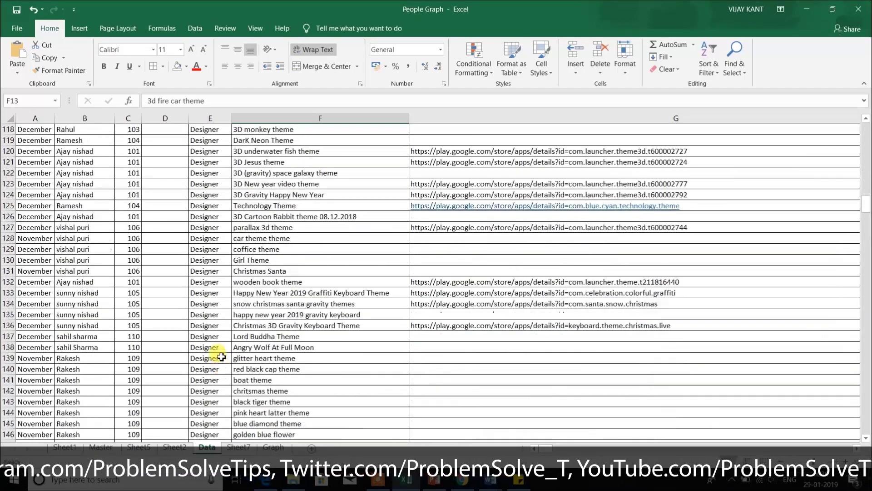
scroll(214, 356, "up", 13)
scroll(215, 357, "up", 12)
scroll(236, 409, "up", 8)
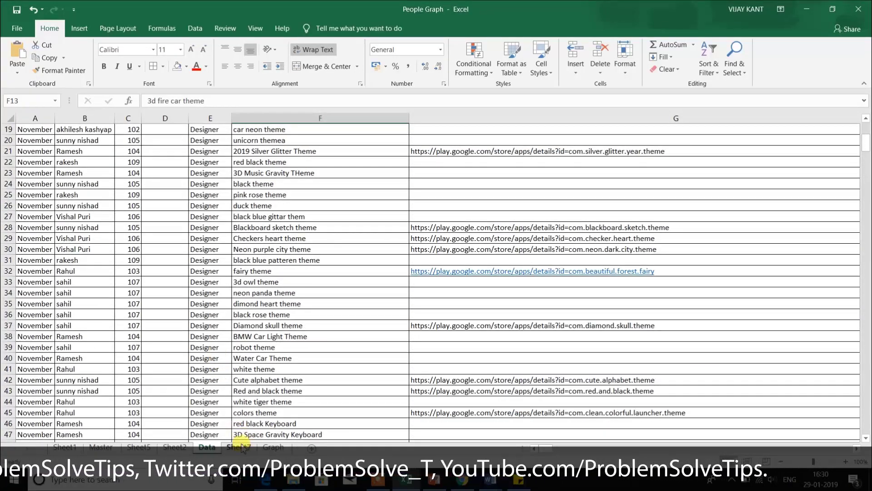
Check the Sheet7 and Graph sheets, then return to Data and reopen the what-to-print choices
left_click(238, 447)
left_click(273, 446)
left_click(238, 446)
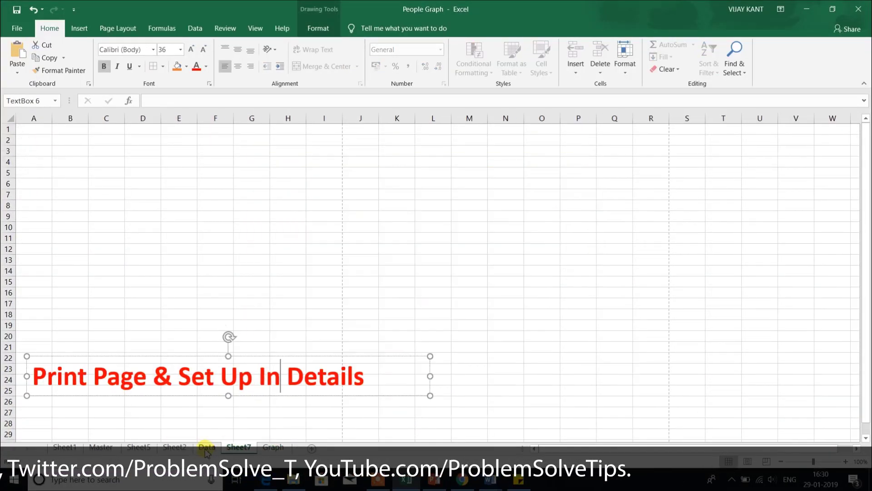
left_click(206, 446)
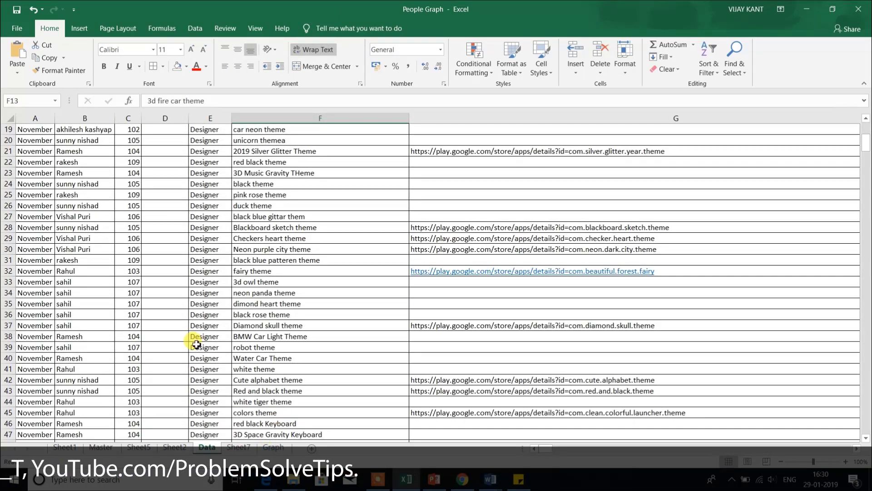
key("ctrl+p")
left_click(175, 218)
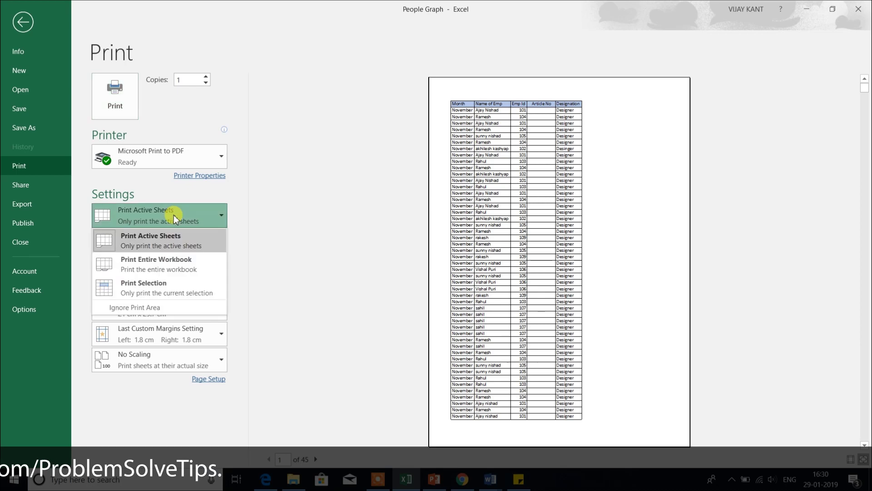
Try Print Entire Workbook, revert to Print Active Sheets, then return to the Data sheet's header row
left_click(168, 267)
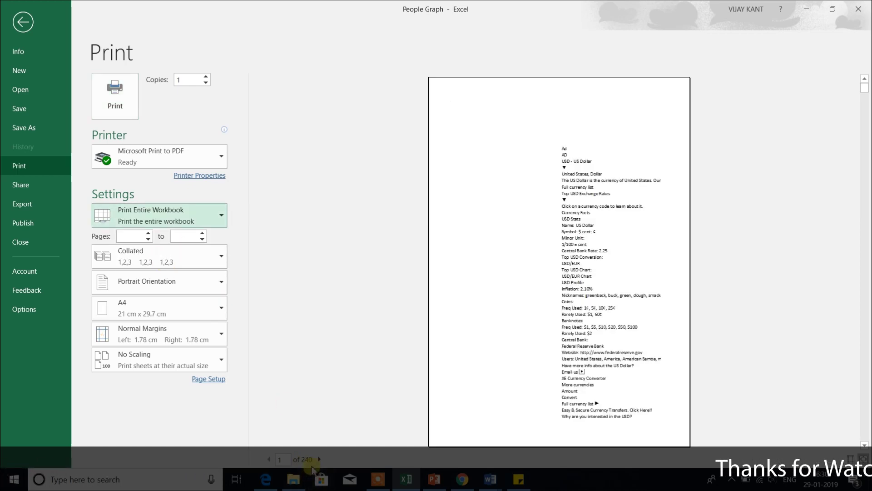
left_click(220, 217)
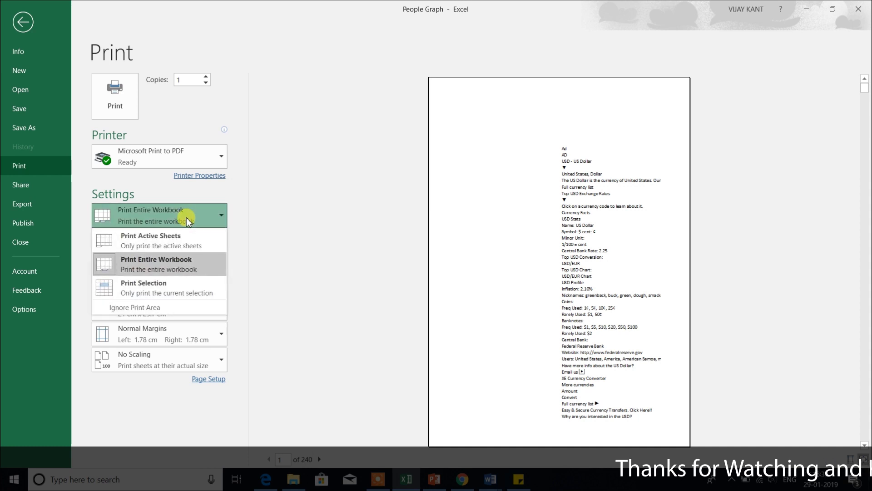
left_click(181, 244)
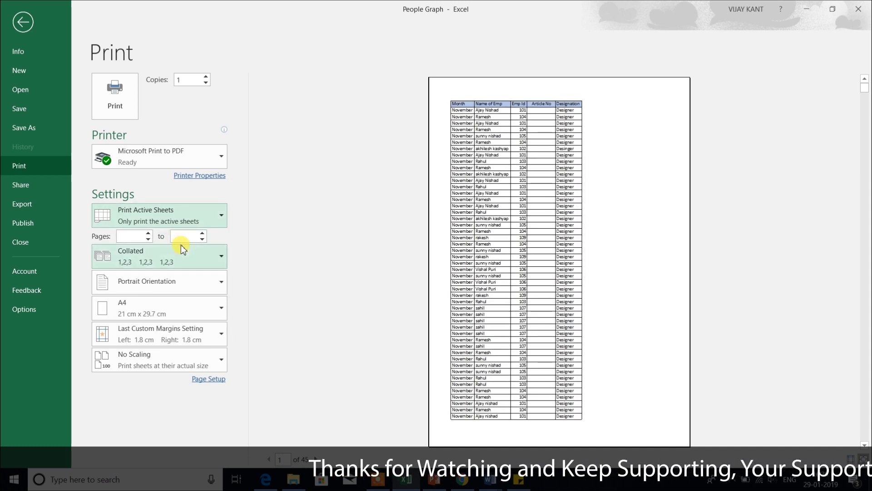
left_click(200, 219)
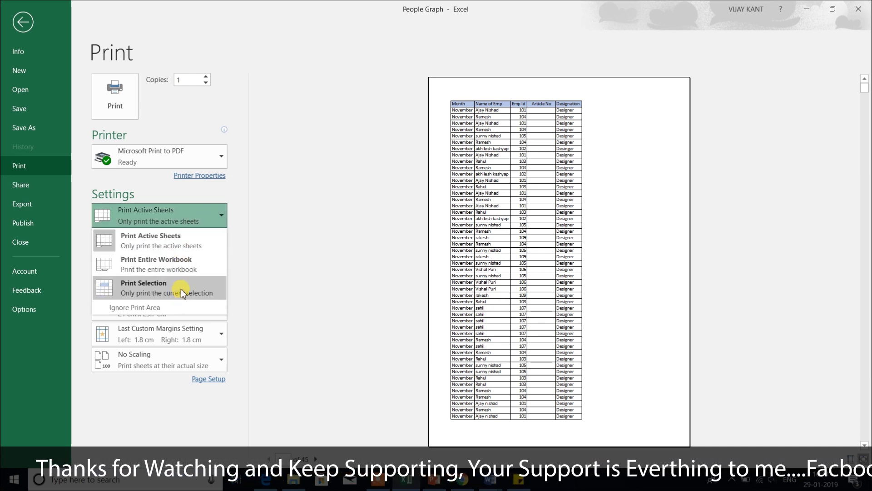
left_click(23, 22)
scroll(185, 185, "up", 3)
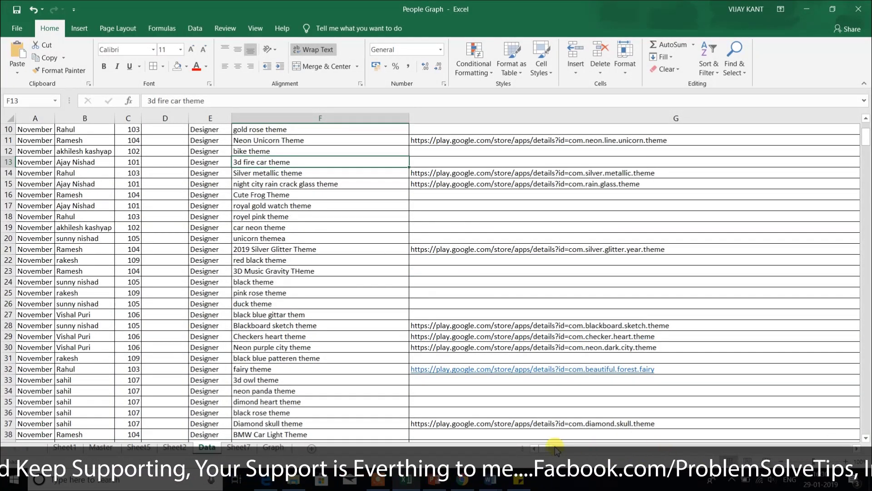
scroll(50, 146, "up", 3)
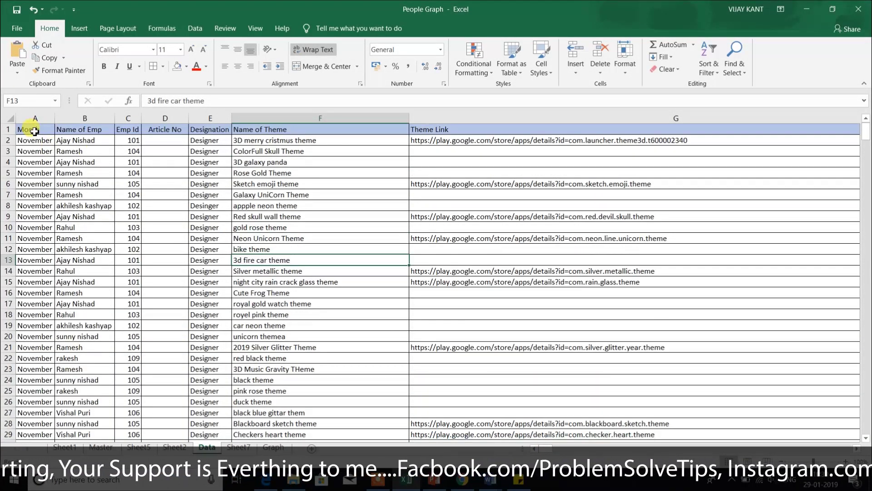
Select cells A1:F15 and set the printout to Print Selection
left_click_drag(35, 131, 355, 286)
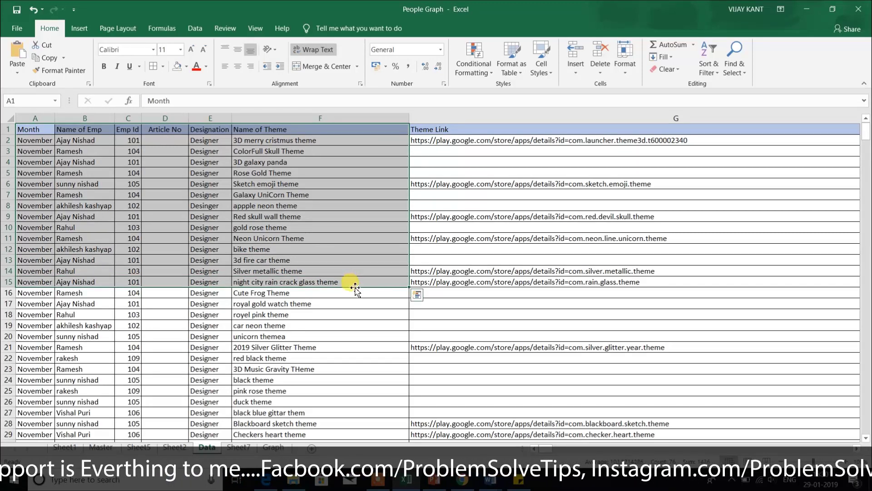
key("ctrl+p")
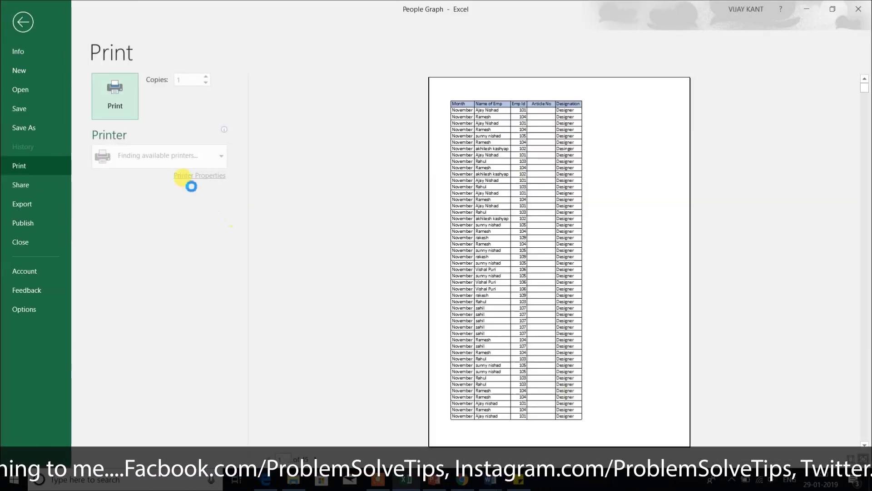
left_click(187, 226)
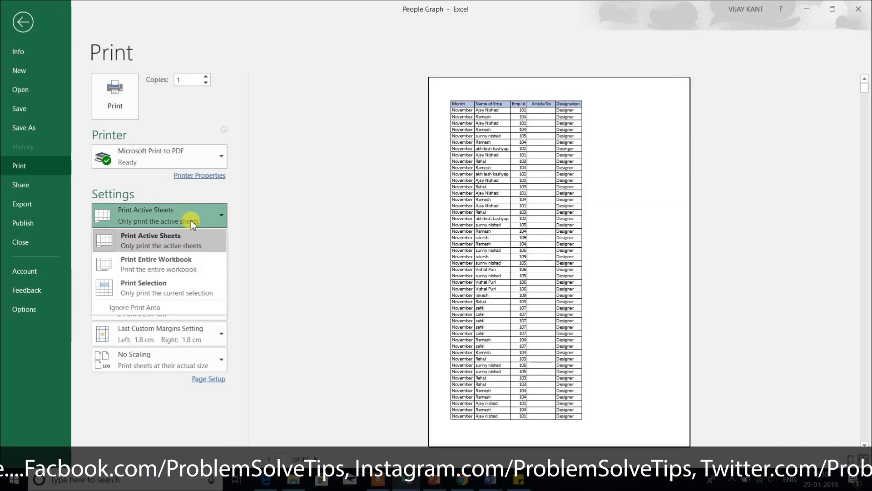
left_click(182, 285)
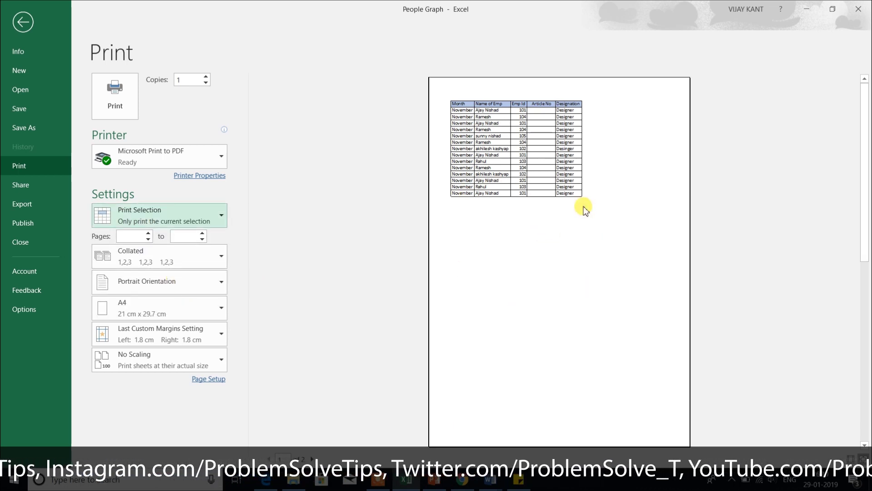
left_click(219, 218)
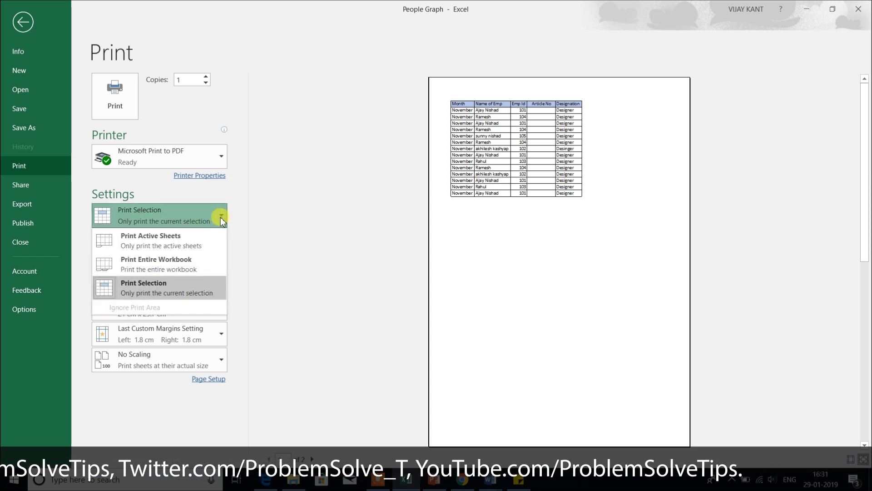
left_click(221, 223)
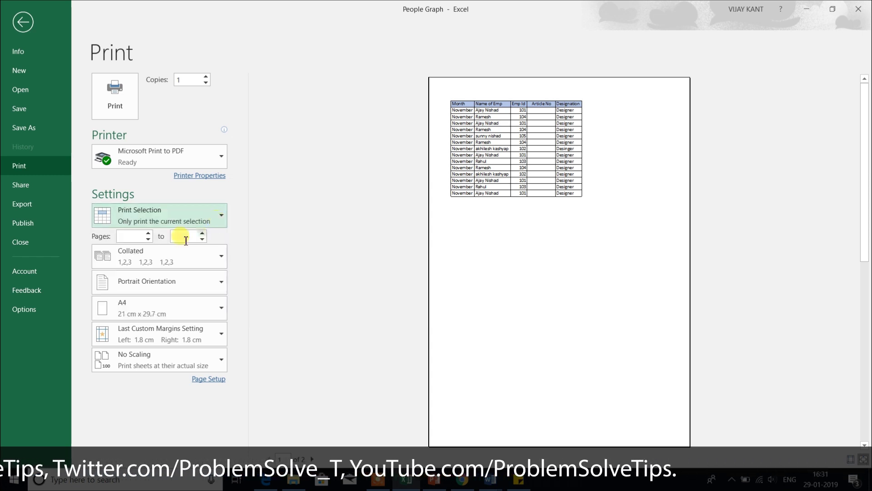
left_click(218, 264)
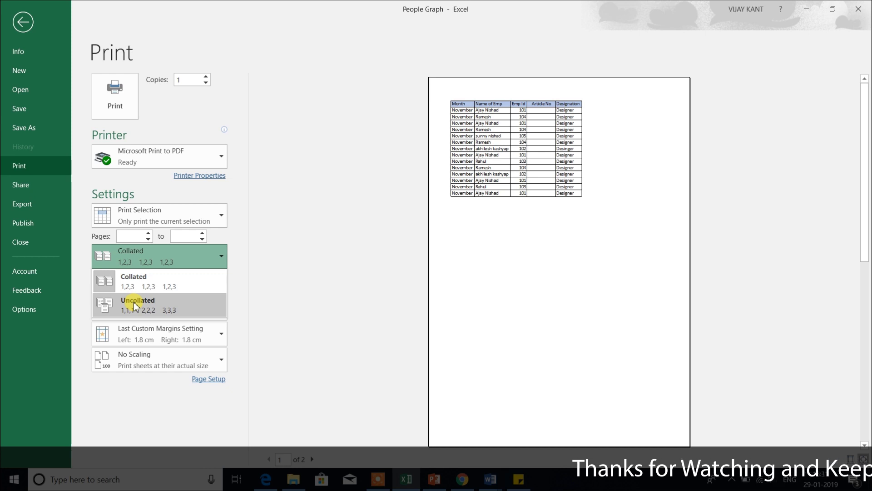
Keep copies collated, preview Landscape Orientation, then return to Portrait Orientation
left_click(248, 273)
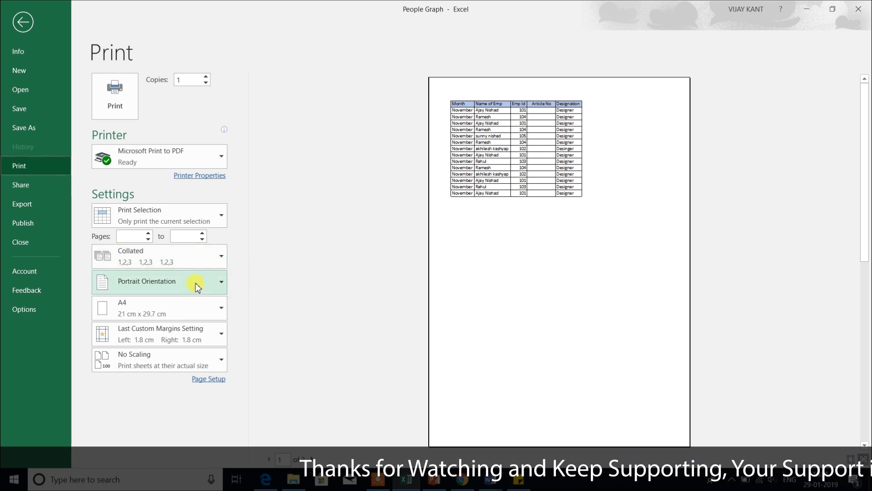
left_click(196, 285)
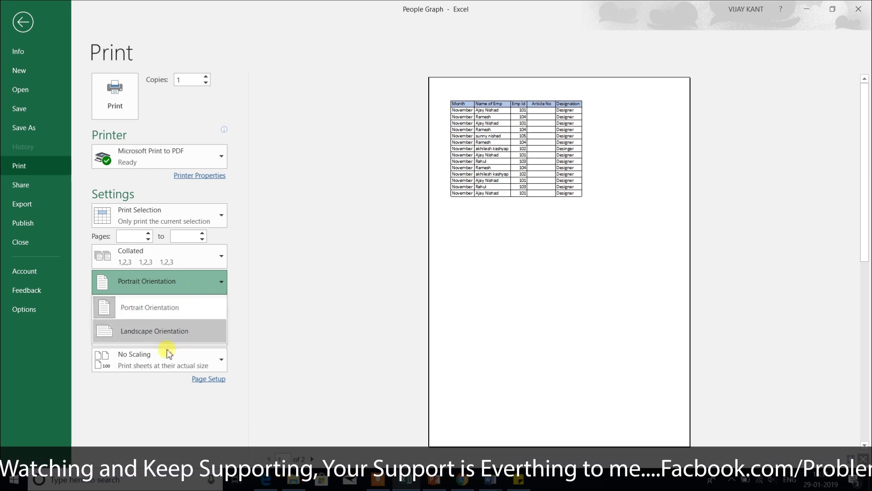
left_click(143, 331)
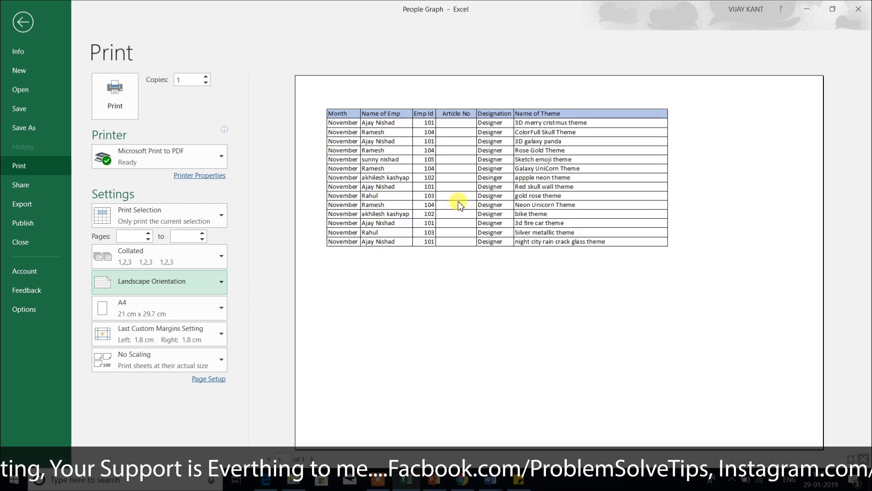
left_click(177, 284)
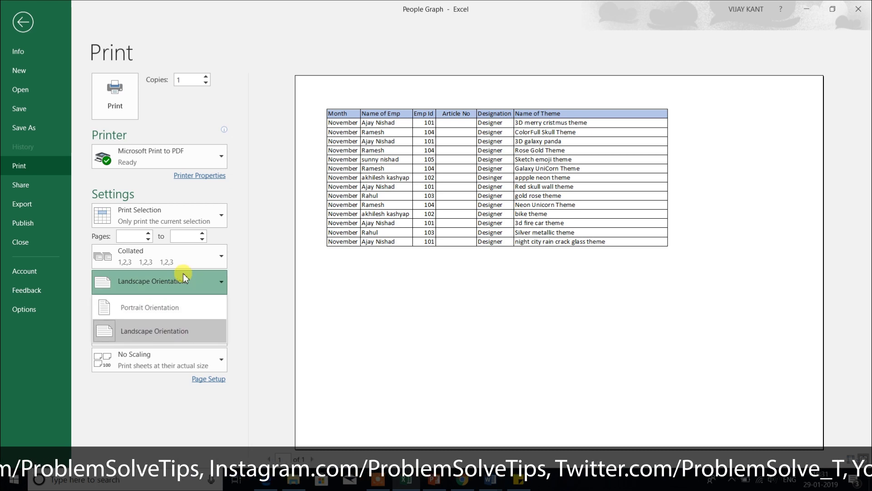
left_click(175, 309)
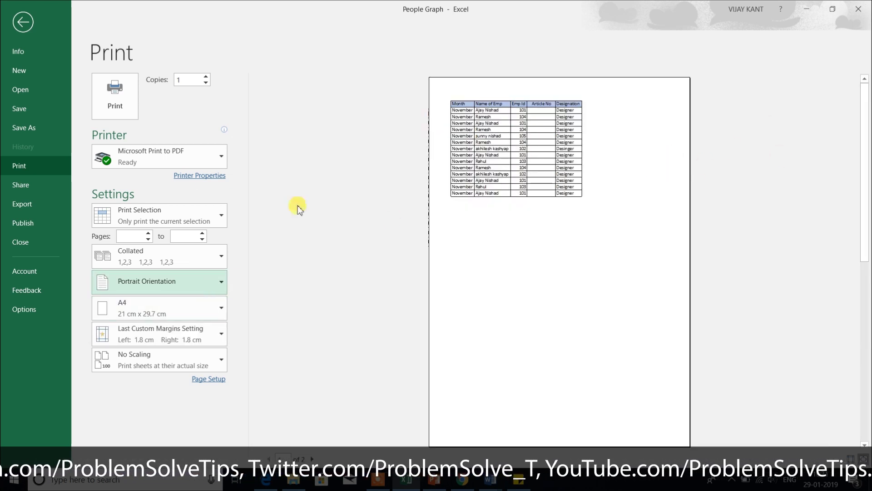
Deselect by picking cell D19 and switch the print back to Print Active Sheets
left_click(25, 24)
left_click(180, 326)
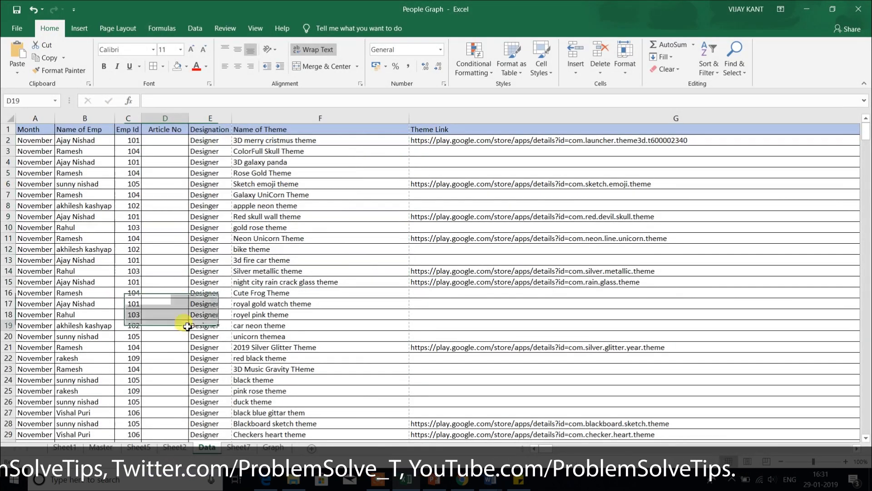
key("ctrl+p")
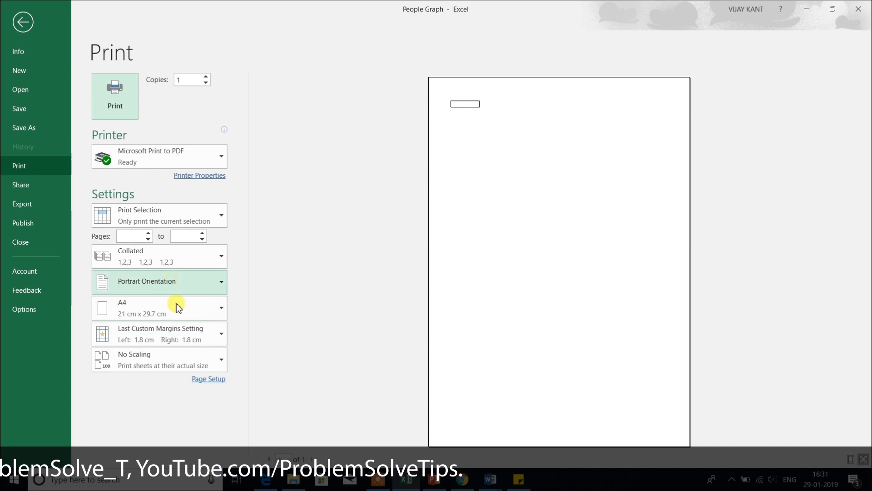
left_click(195, 309)
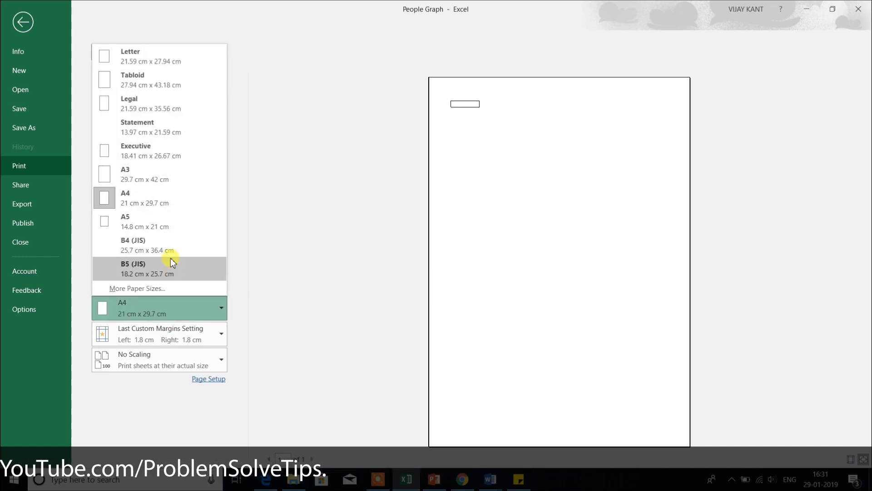
left_click(311, 226)
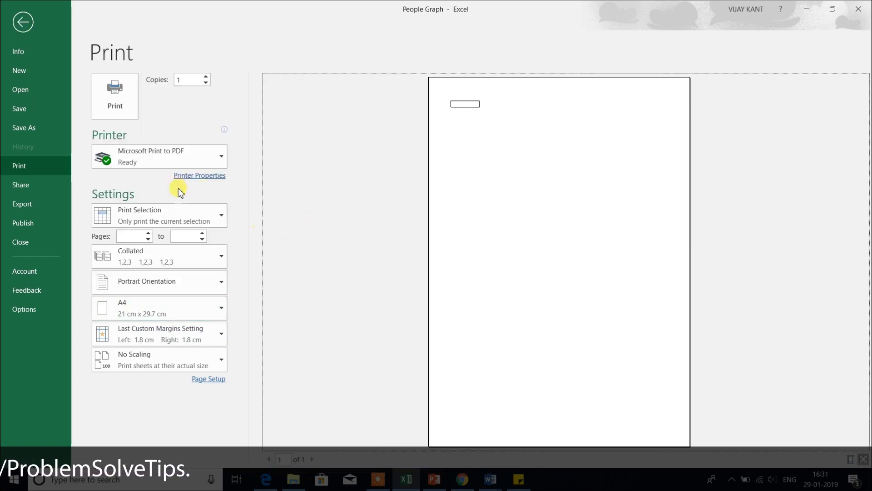
left_click(179, 215)
left_click(173, 240)
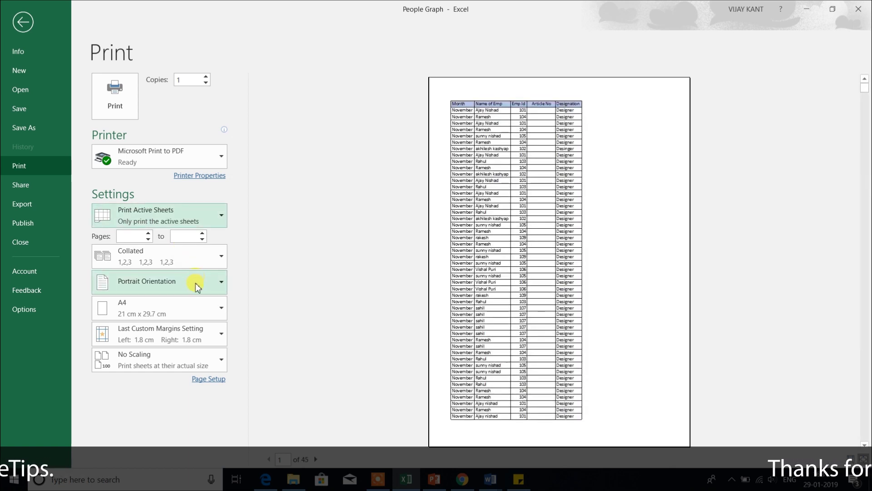
Try A3 and A5 paper, settle on A4, and apply Normal margins
left_click(198, 308)
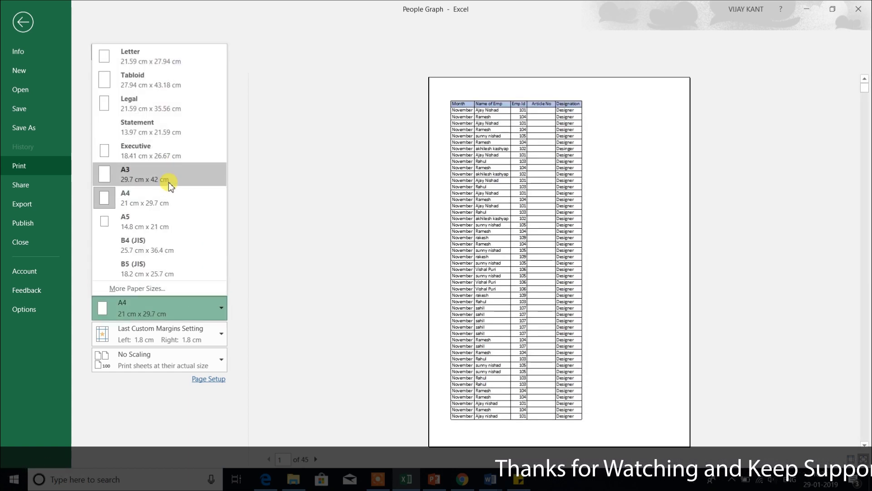
left_click(169, 184)
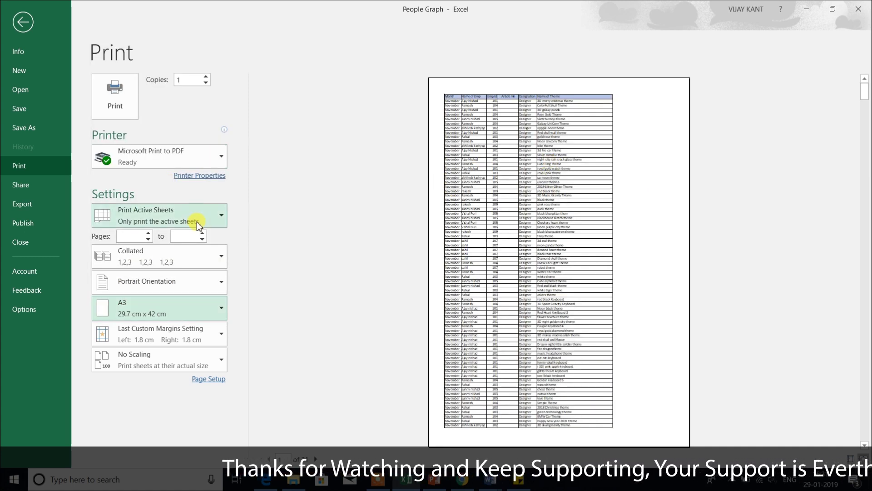
left_click(199, 307)
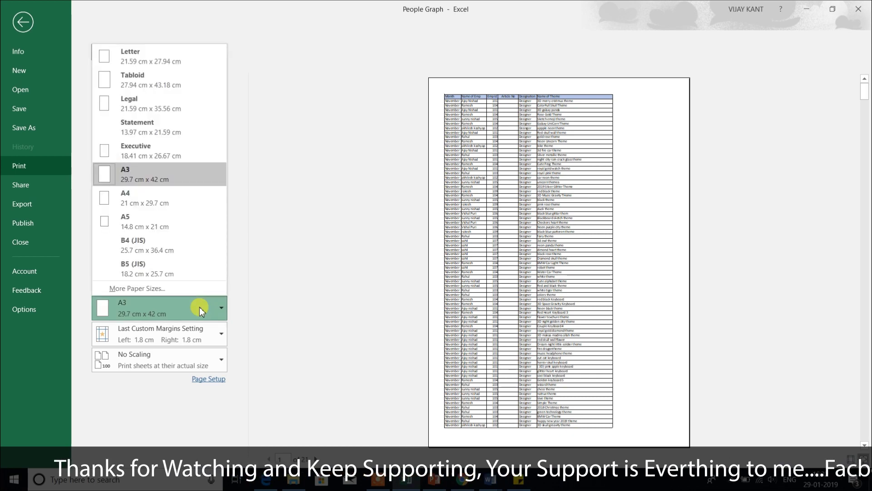
left_click(169, 222)
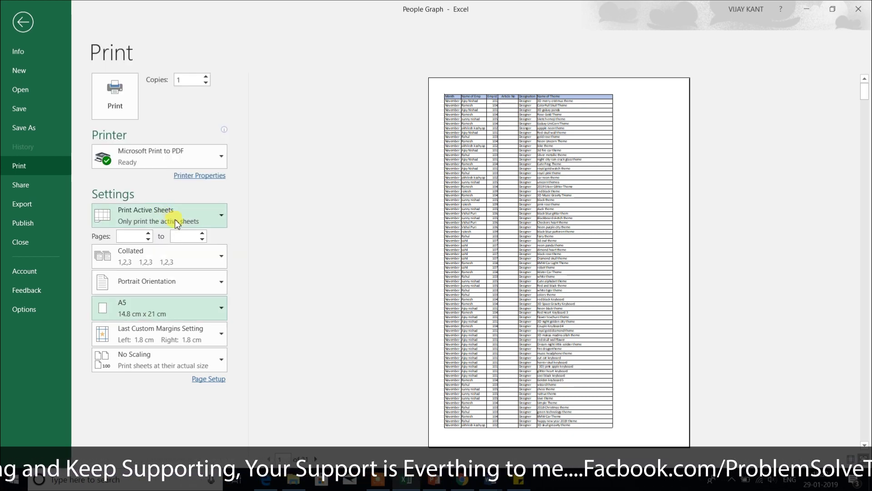
left_click(181, 312)
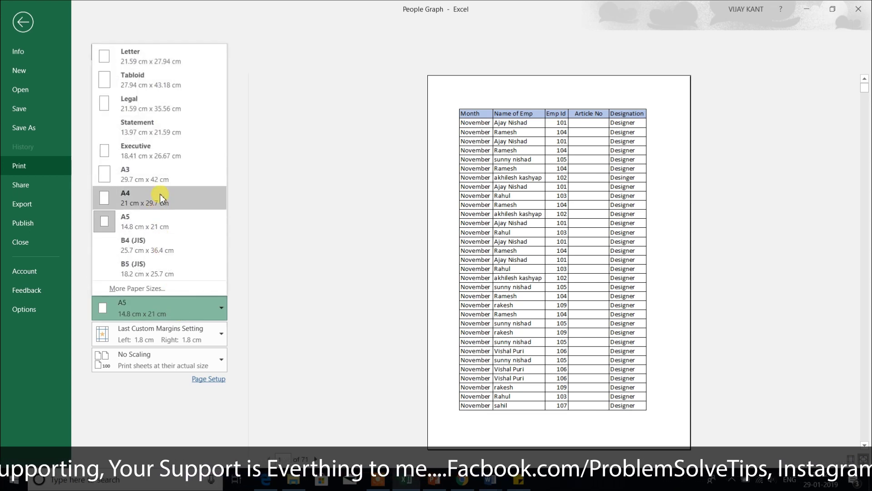
left_click(160, 194)
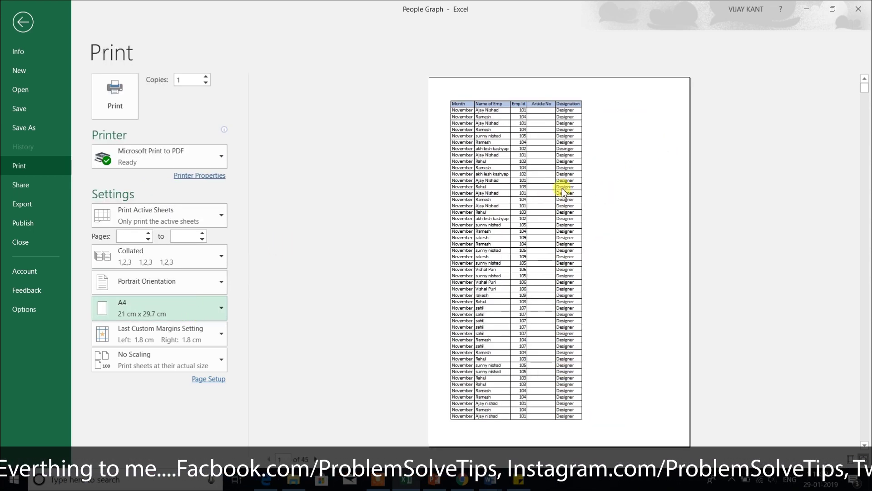
left_click(221, 336)
left_click(189, 202)
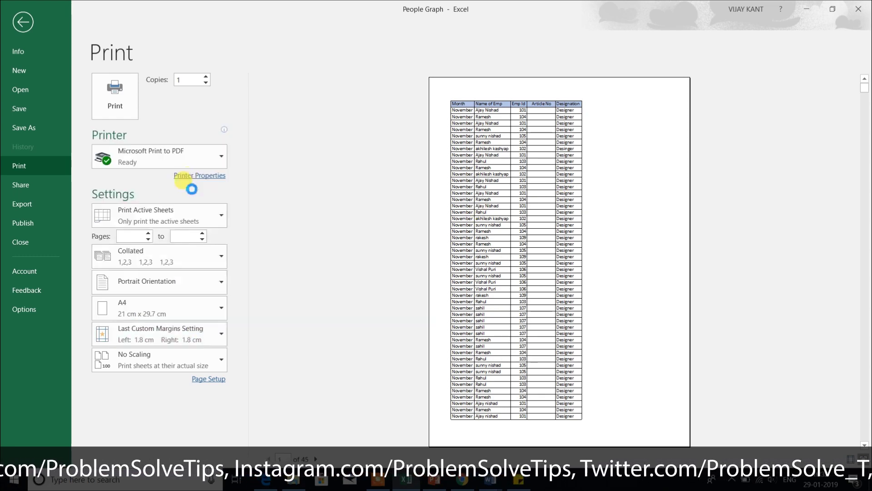
Apply Narrow margins so another column fits on the page
left_click(214, 335)
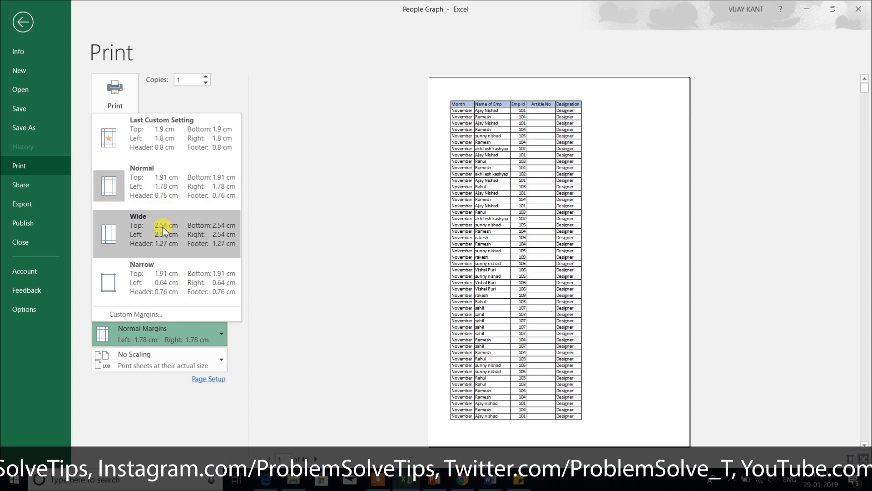
left_click(162, 187)
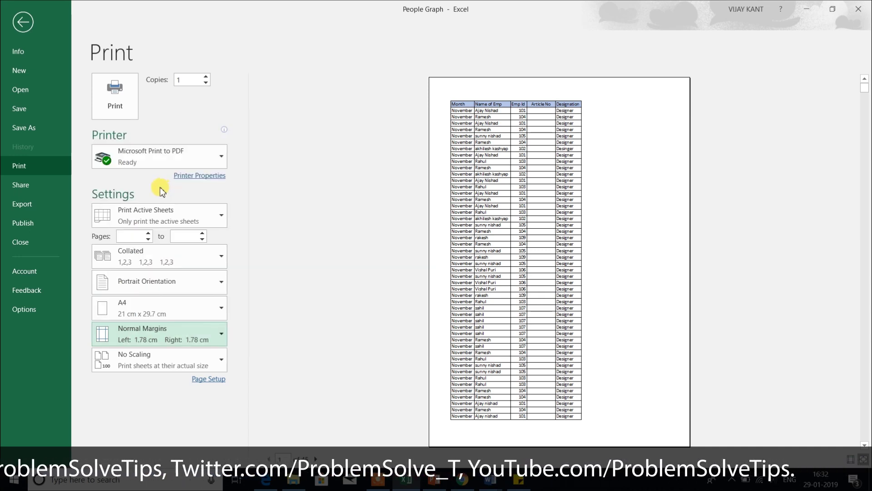
left_click(172, 339)
left_click(111, 279)
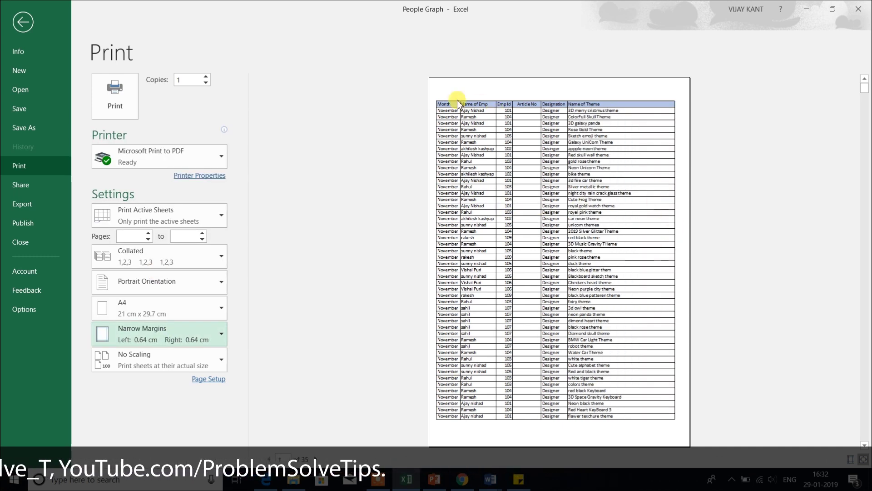
left_click(435, 250)
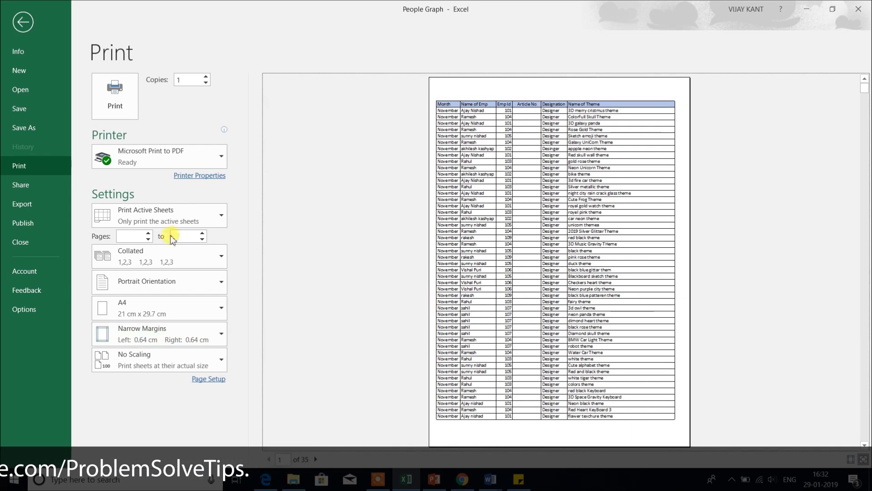
Compare Normal, Wide and Last Custom margins, then settle on Narrow 0.64 cm margins
left_click(169, 334)
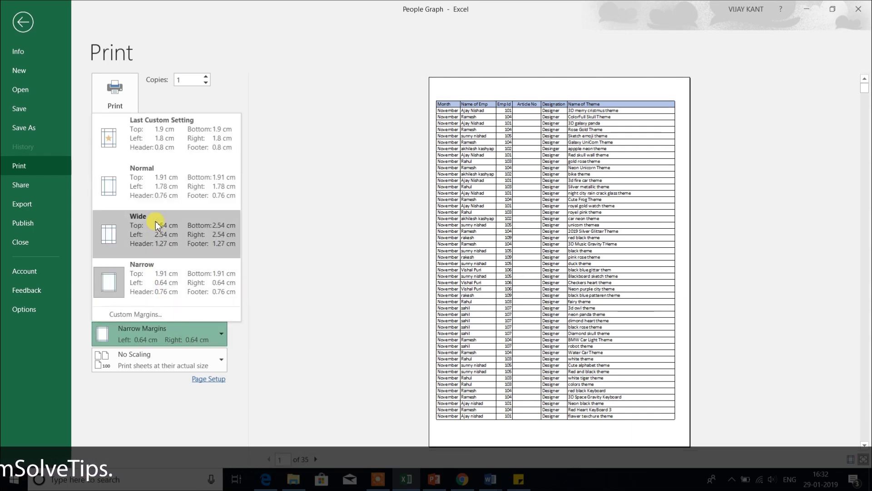
left_click(161, 184)
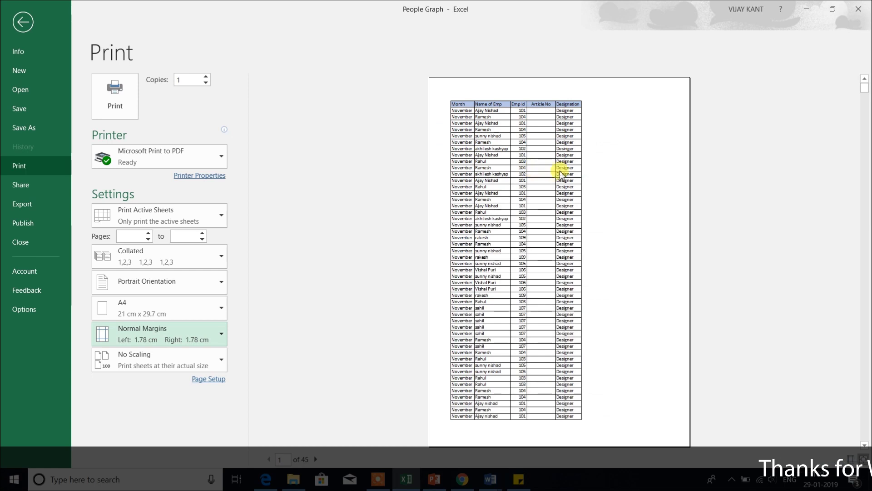
left_click(180, 339)
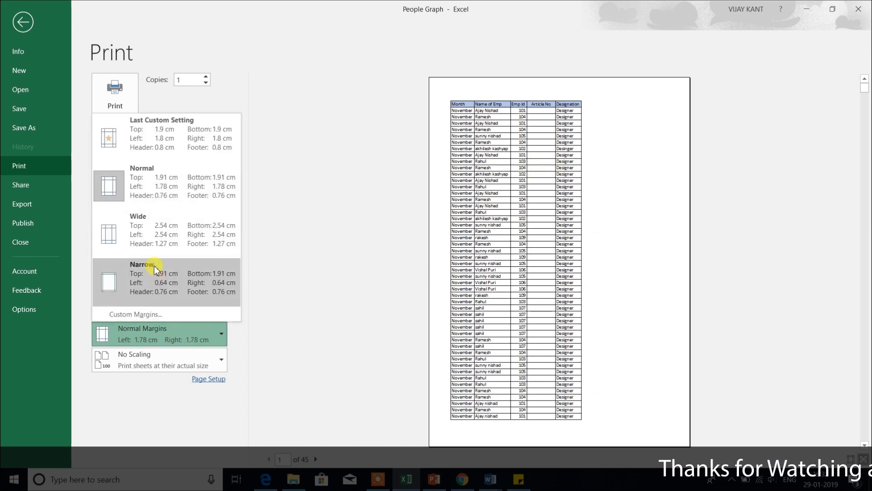
left_click(159, 234)
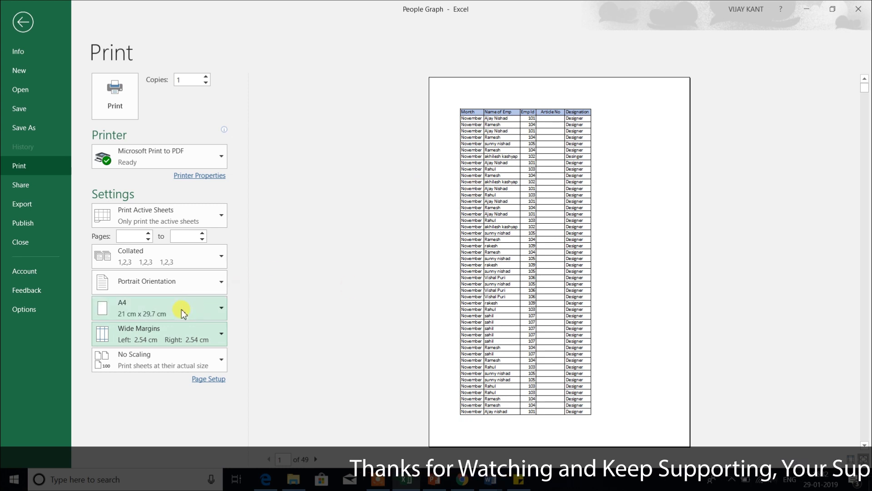
left_click(181, 334)
left_click(153, 140)
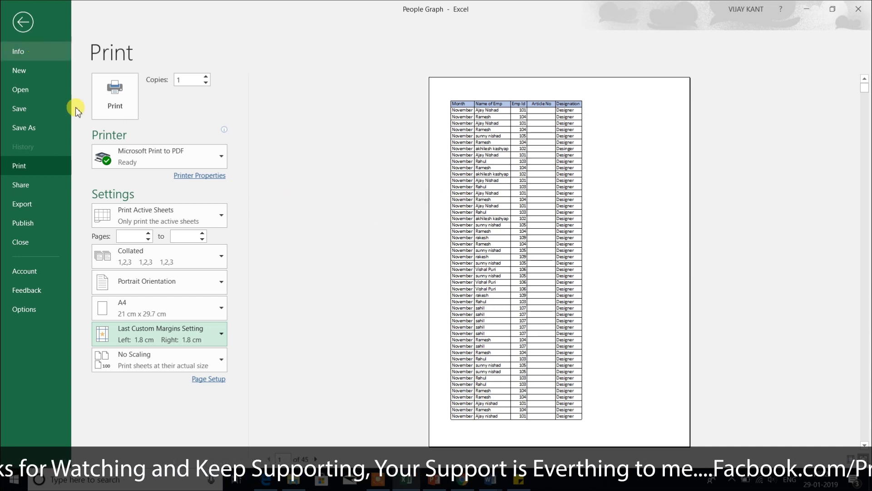
left_click(194, 338)
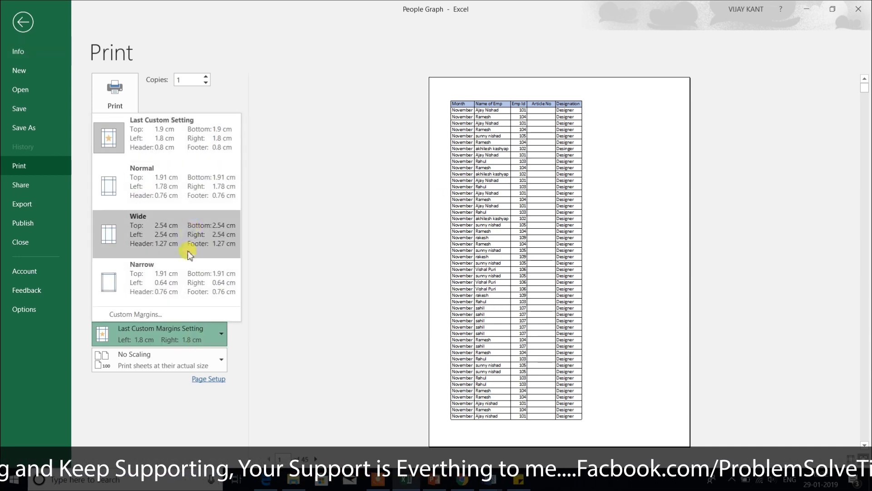
left_click(181, 285)
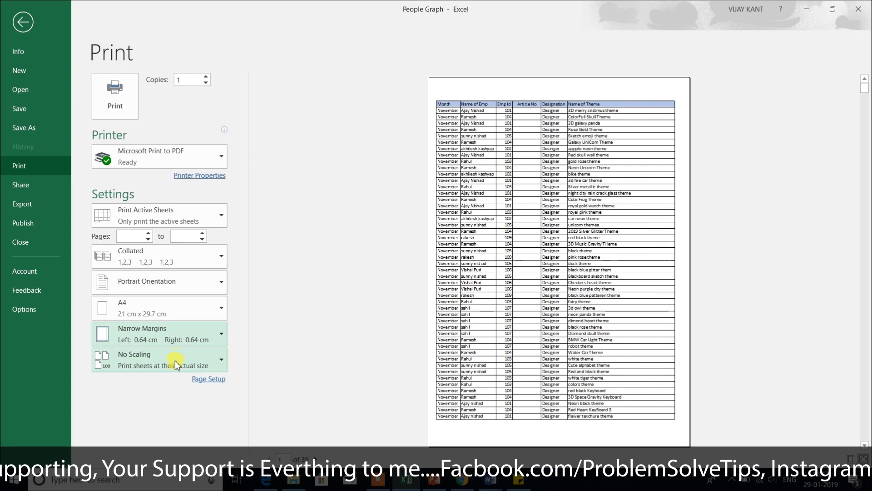
left_click(178, 363)
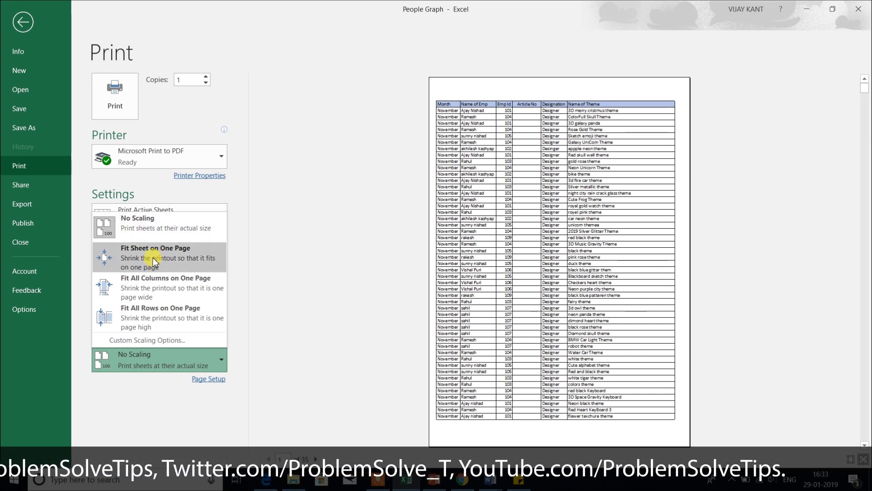
Try one-page scaling, keep Fit All Columns on One Page (4 pages), and return to the sheet
left_click(154, 258)
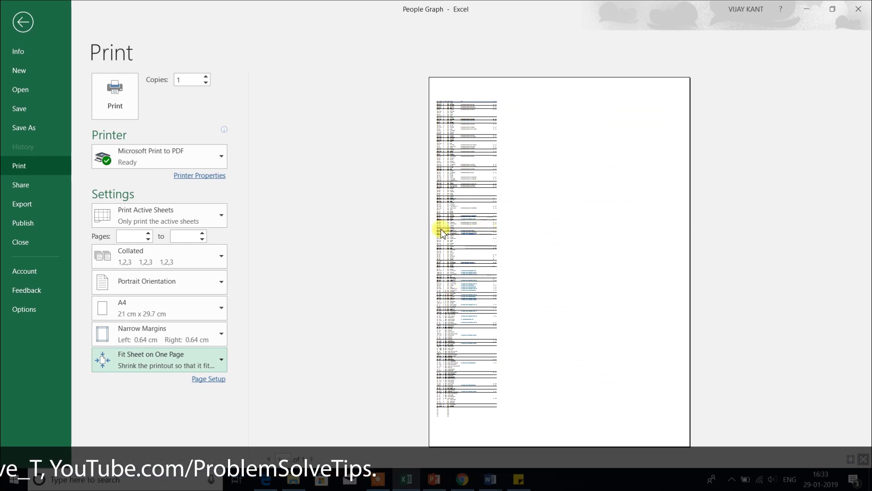
left_click(171, 366)
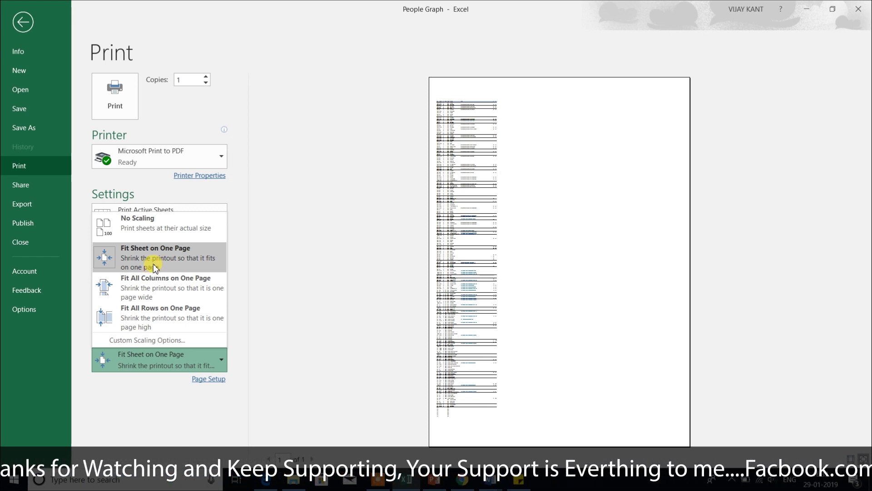
left_click(160, 299)
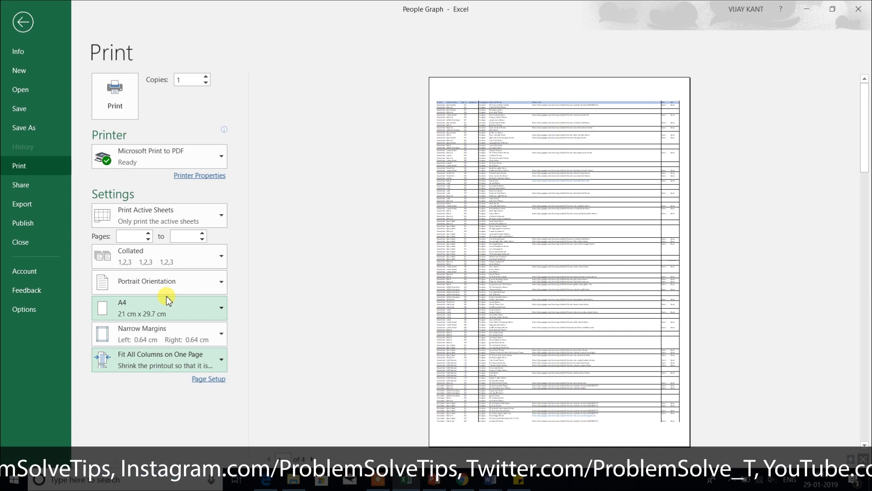
left_click(165, 362)
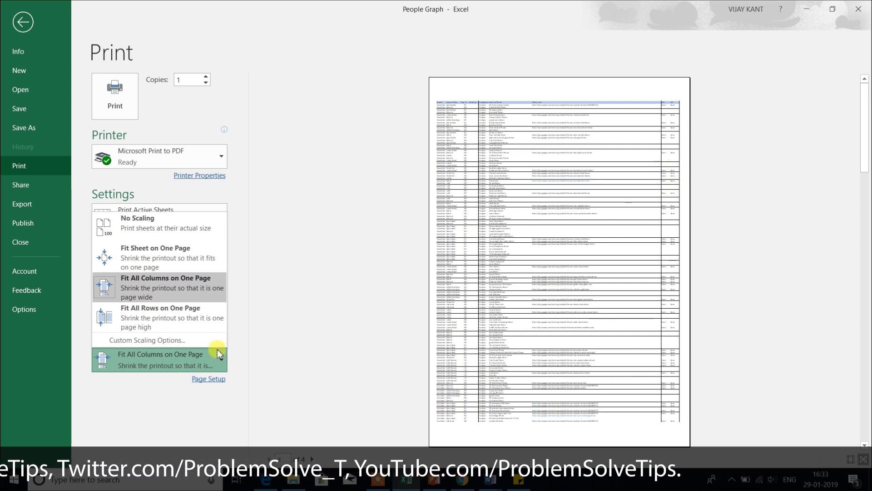
left_click(212, 364)
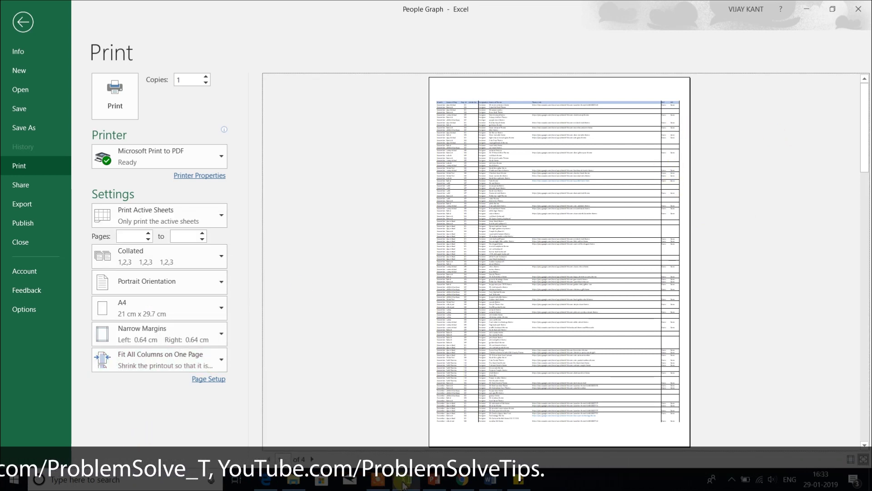
left_click(23, 22)
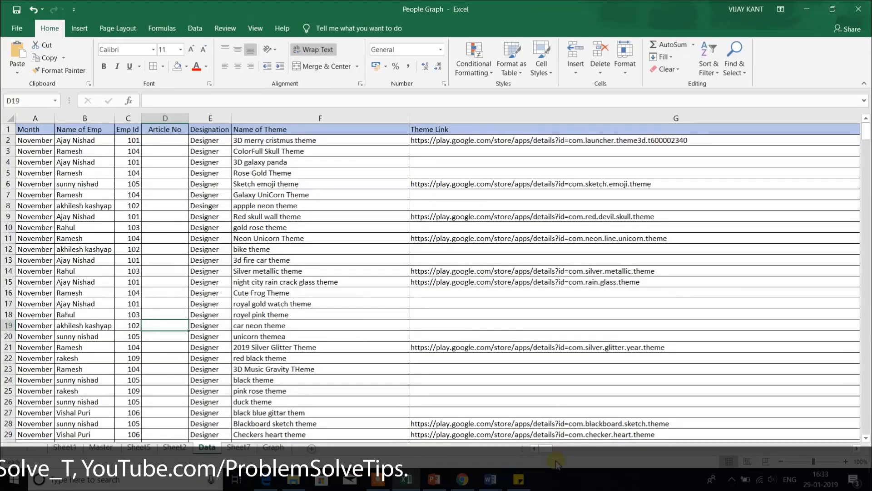
Reopen the print preview and choose Fit All Rows on One Page scaling
left_click_drag(545, 450, 602, 450)
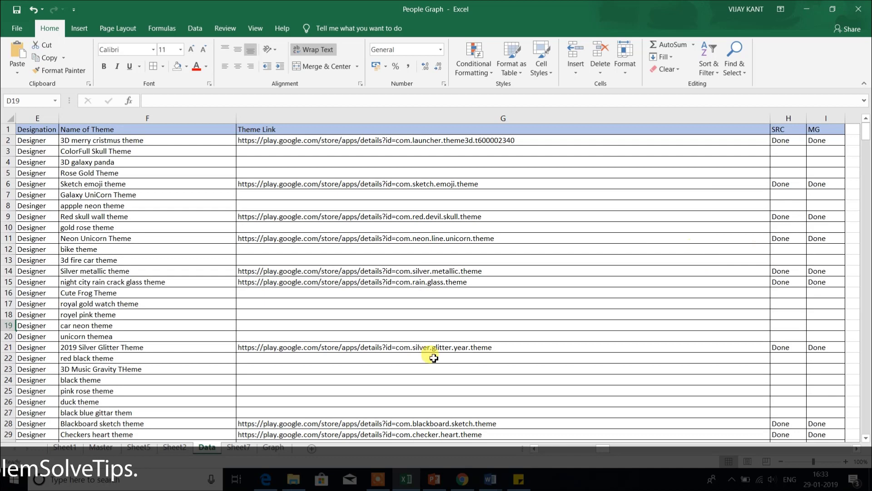
key("ctrl+p")
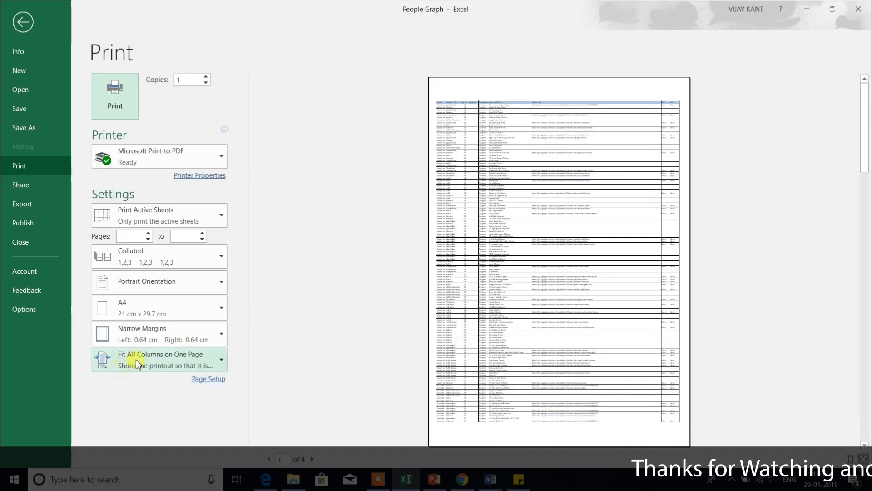
left_click(136, 361)
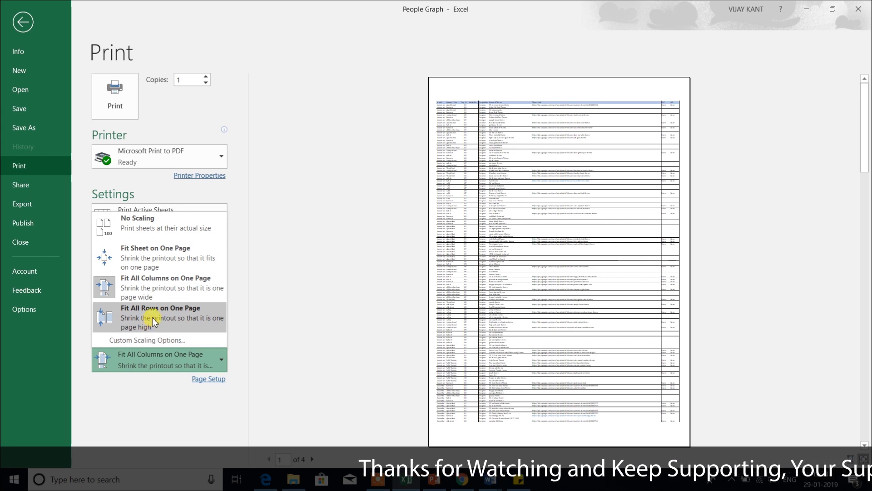
left_click(150, 326)
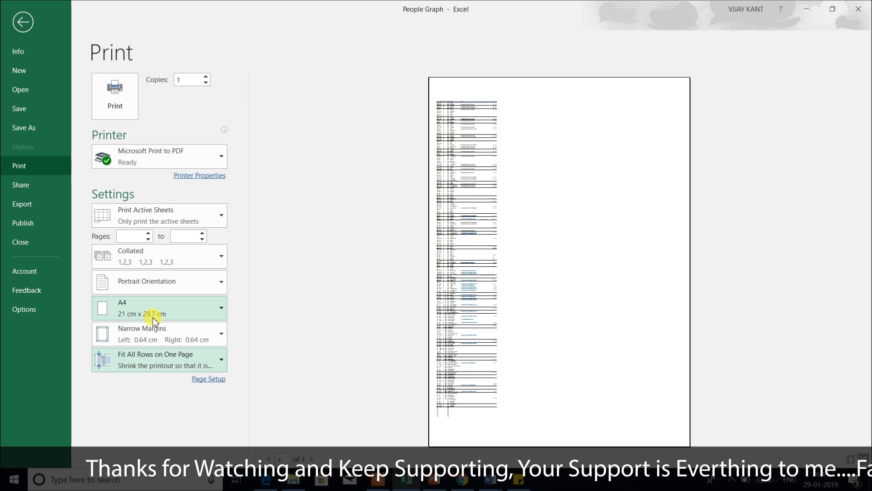
Set the printout to landscape with Normal margins and return to the Data sheet
left_click(130, 287)
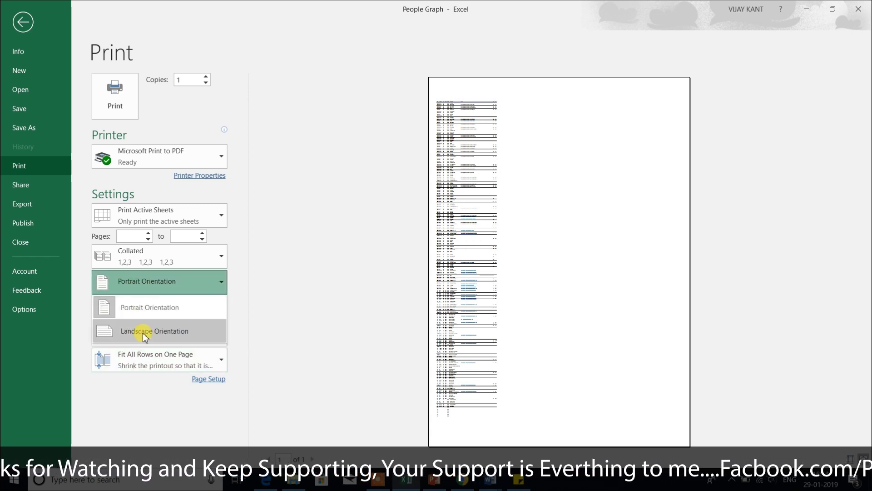
left_click(142, 332)
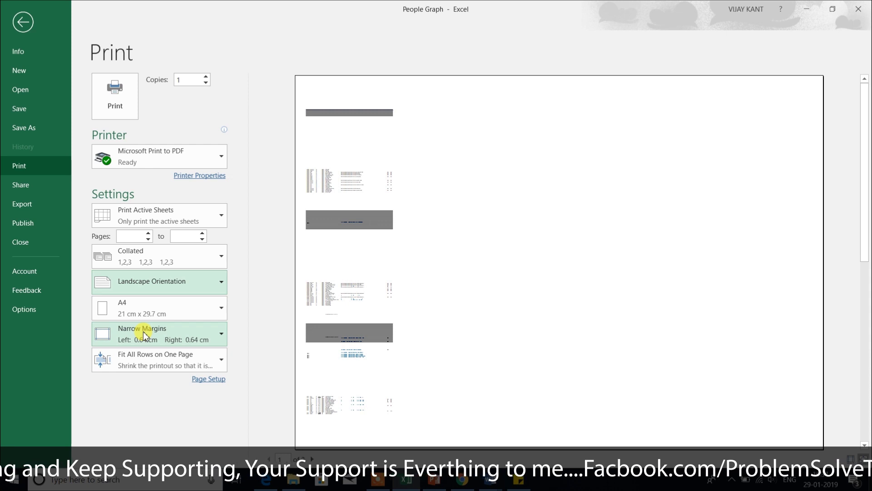
left_click(143, 335)
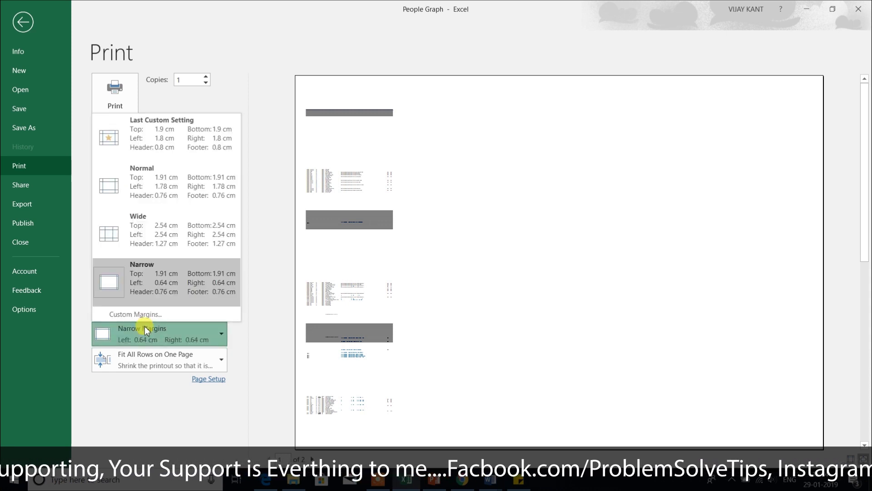
left_click(157, 185)
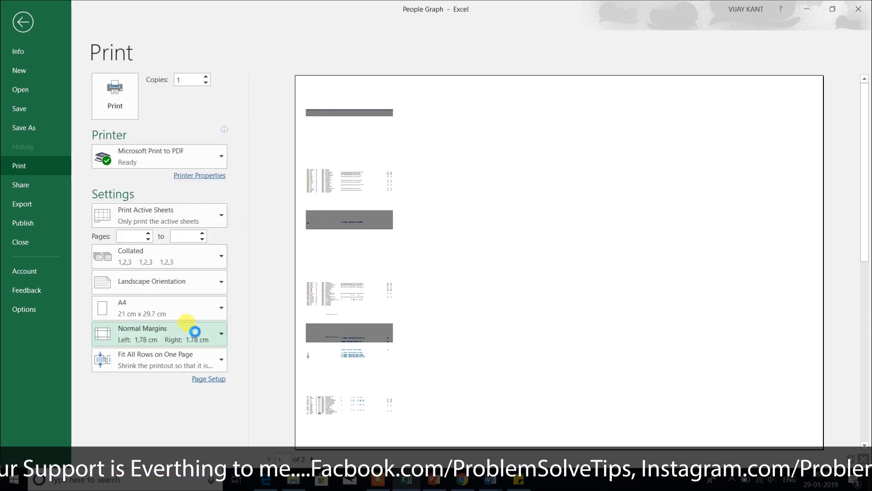
left_click(150, 357)
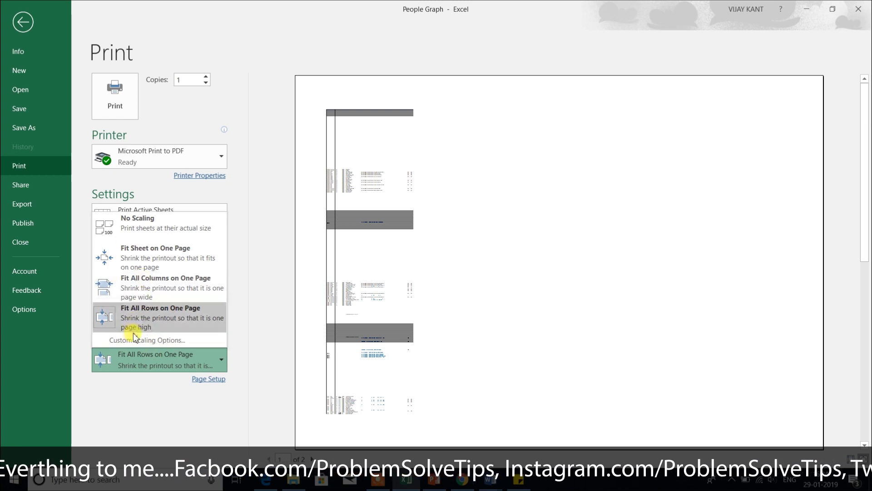
left_click(207, 400)
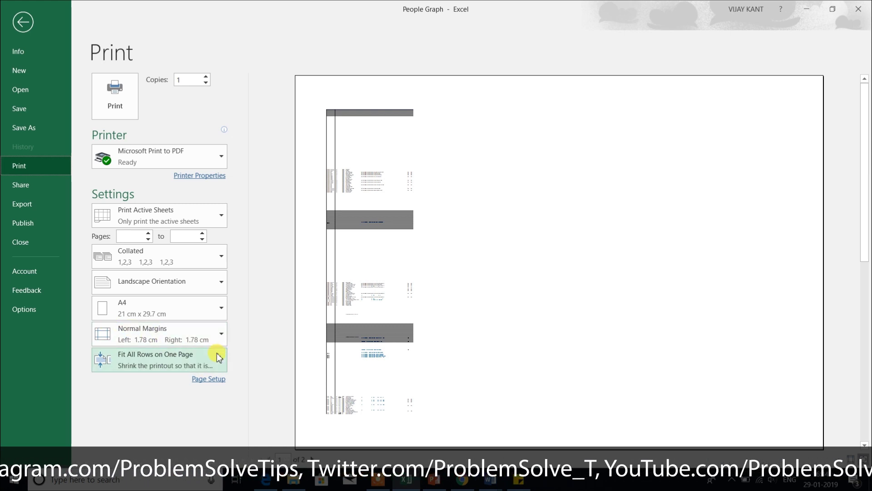
key("Escape")
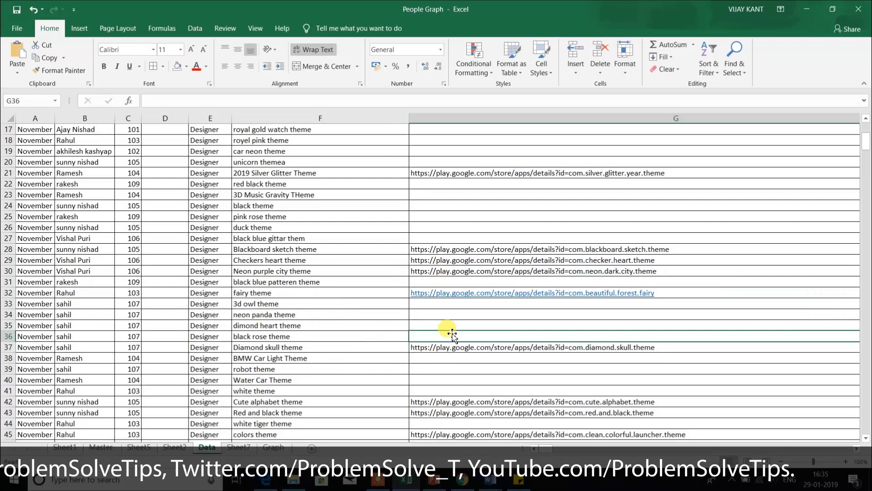
Select the range A1:G69 and open the print preview with Ctrl+P
scroll(191, 189, "up", 5)
left_click_drag(23, 130, 646, 328)
key("ctrl+p")
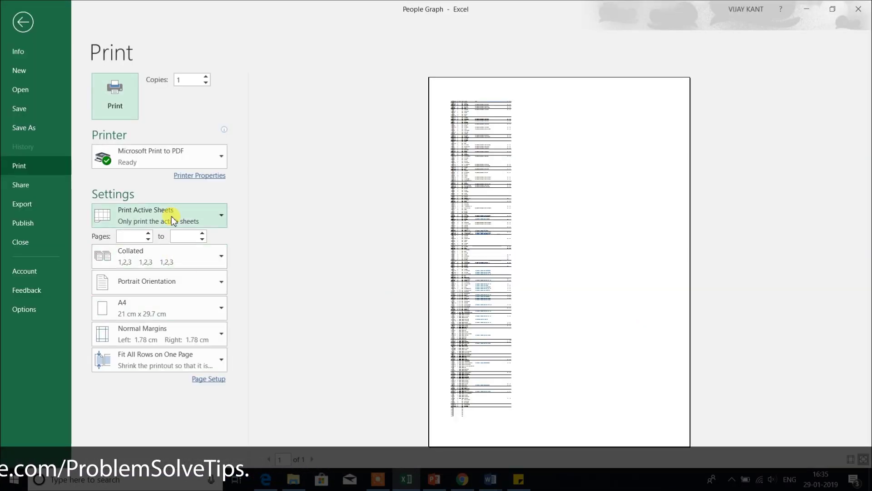
Choose No Scaling and Print Selection, and show the page margins
left_click(157, 359)
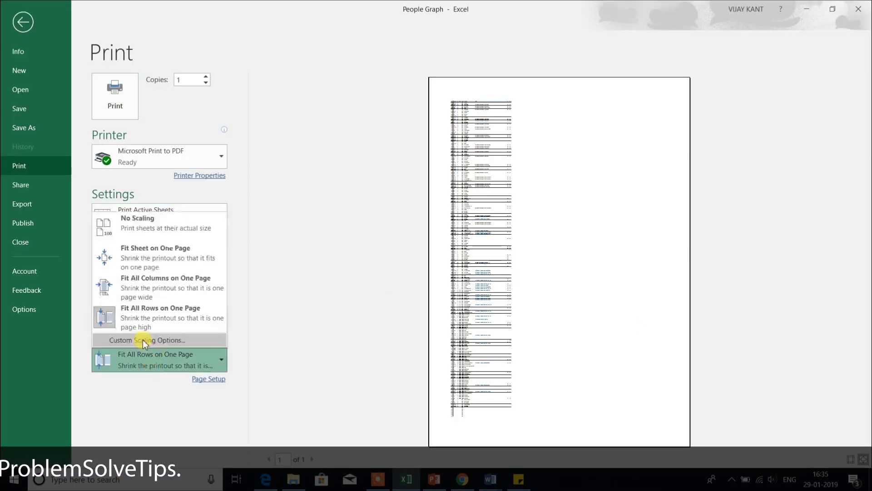
left_click(150, 227)
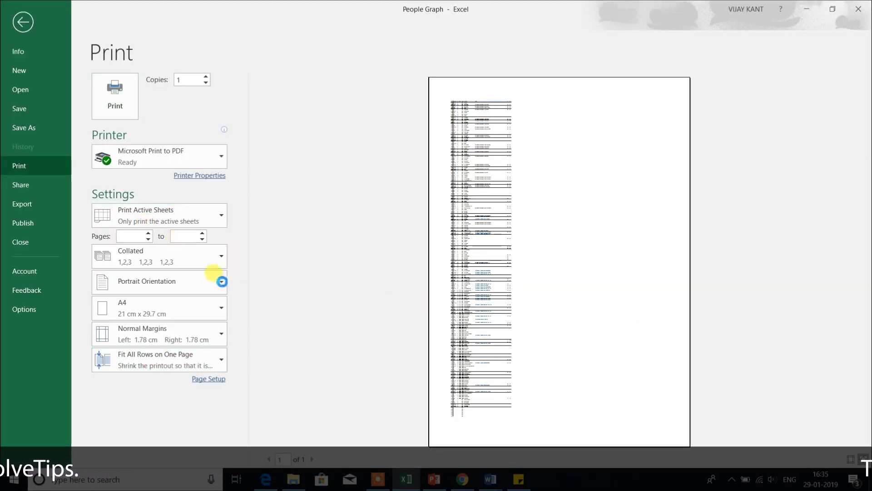
left_click(159, 215)
left_click(155, 295)
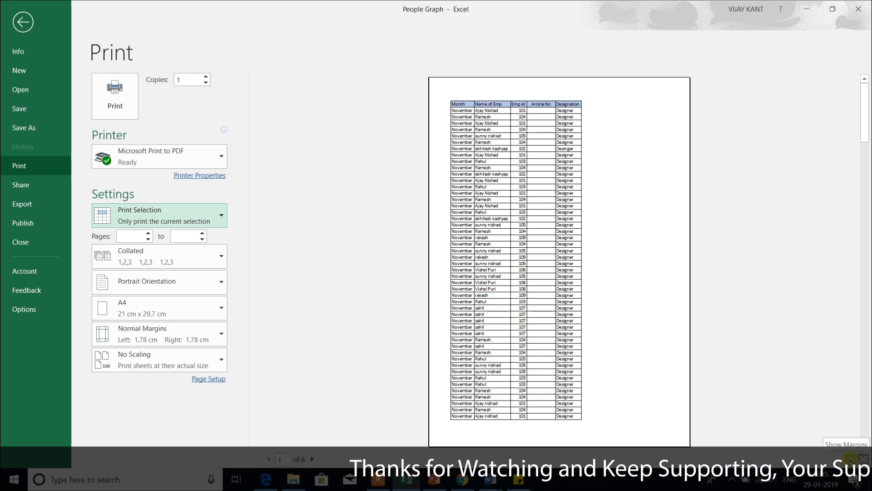
left_click(850, 459)
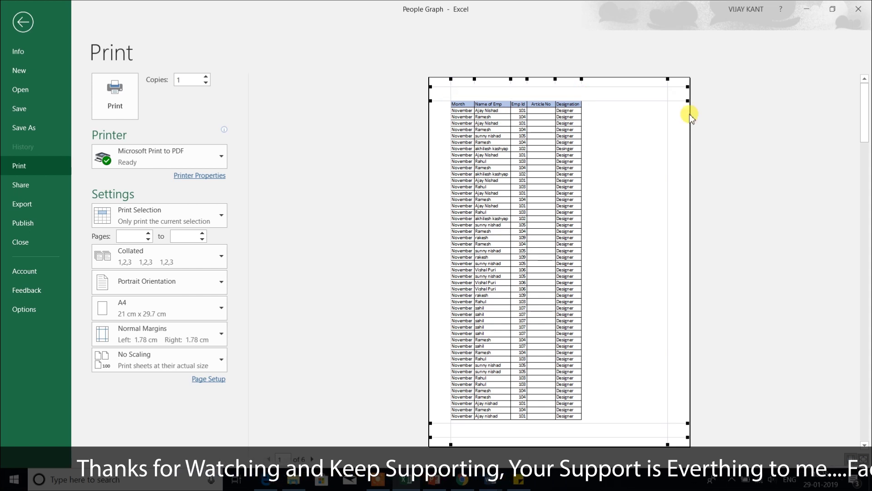
Drag all four margins outward, giving 0.61 cm left and 0.51 cm right, so the selection fits 4 pages
left_click_drag(451, 93, 436, 93)
left_click_drag(667, 105, 675, 105)
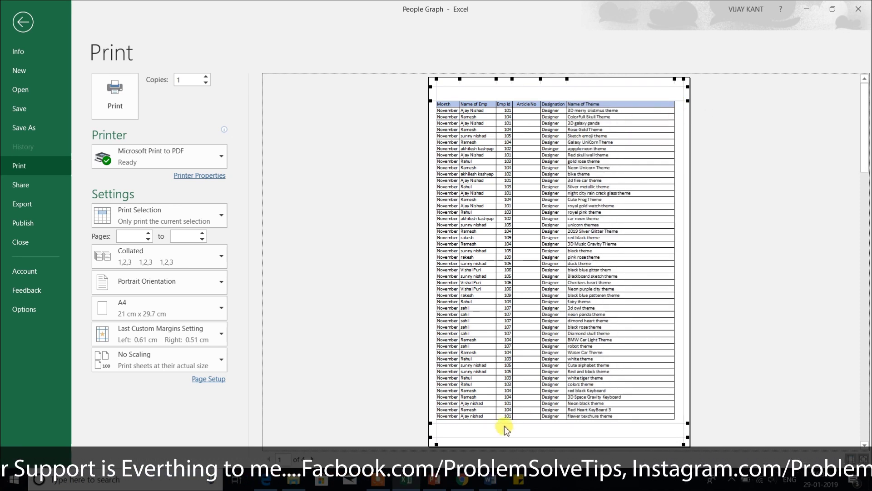
left_click_drag(511, 424, 508, 437)
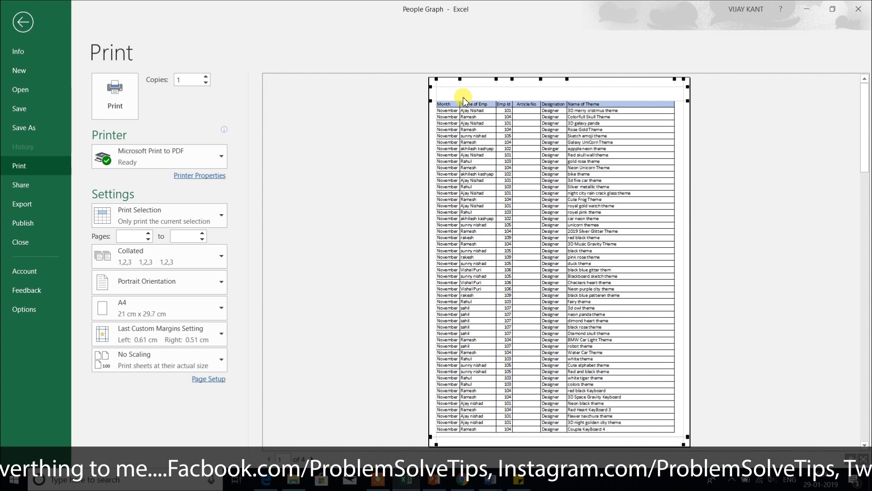
left_click_drag(449, 100, 449, 88)
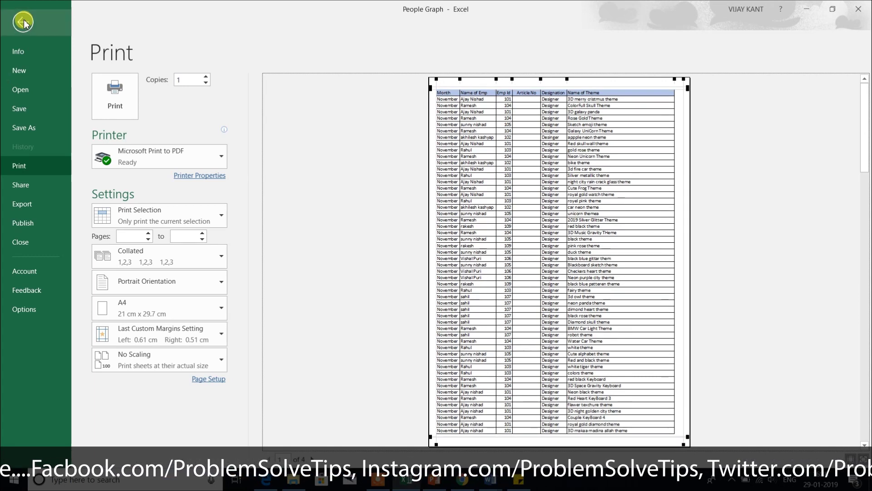
scroll(605, 330, "down", 3)
scroll(599, 331, "down", 3)
scroll(595, 331, "up", 6)
Leave the preview for the top of the Data sheet, select D13, and bring up the Page Layout margin presets
left_click(23, 22)
scroll(296, 269, "up", 2)
scroll(298, 282, "up", 15)
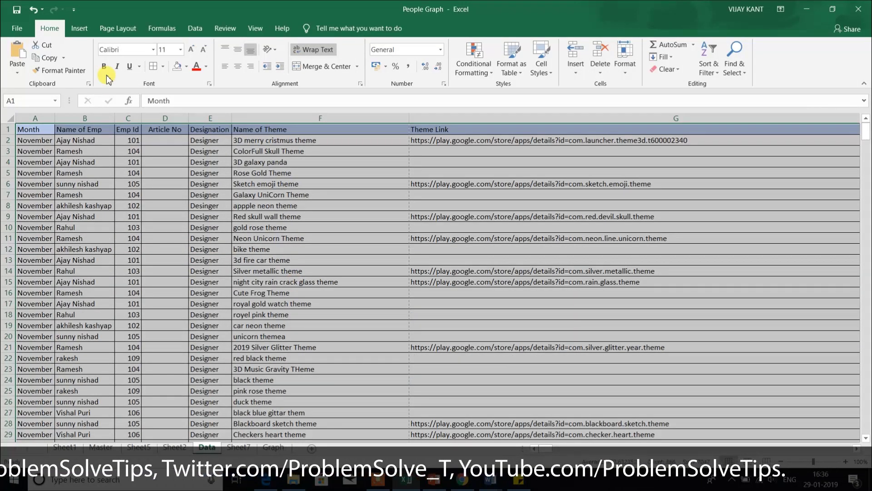
left_click(105, 28)
left_click(80, 29)
left_click(108, 29)
left_click(165, 260)
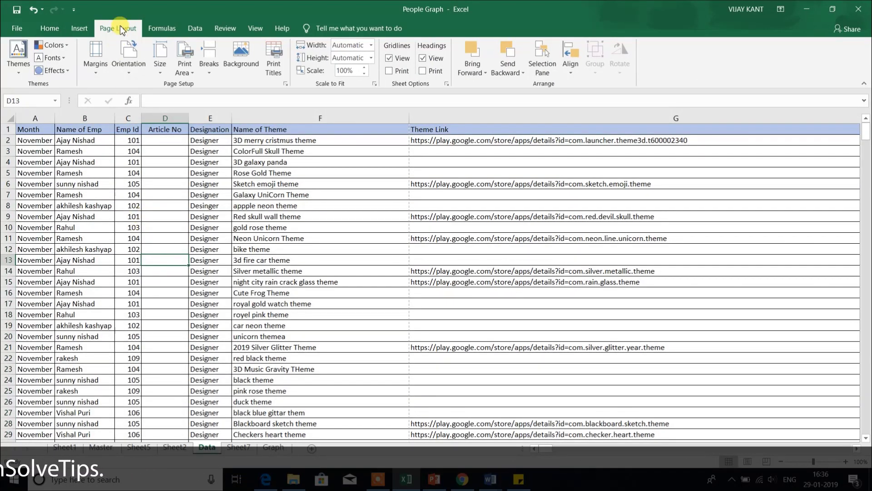
left_click(96, 61)
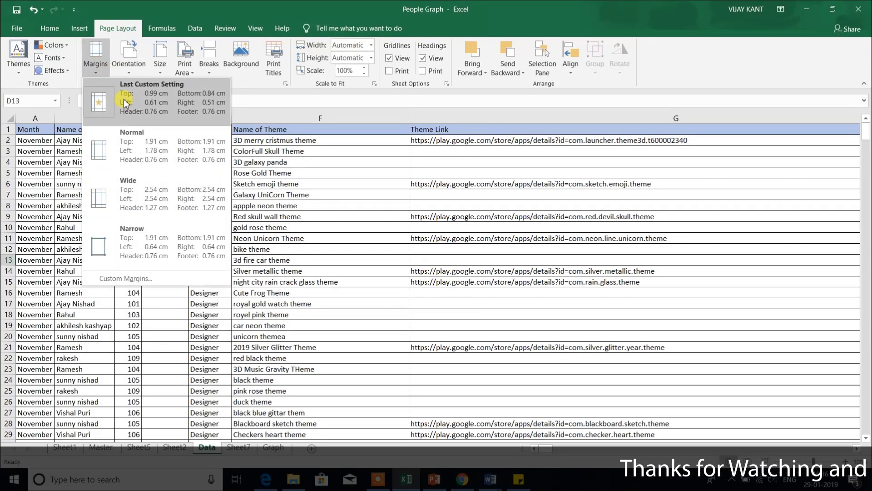
Apply Narrow margins and switch the page to landscape orientation
left_click(124, 243)
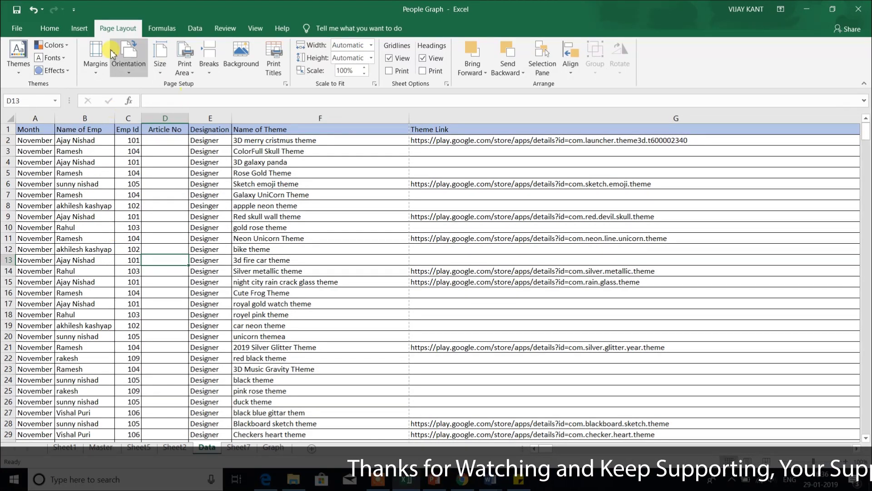
left_click(142, 69)
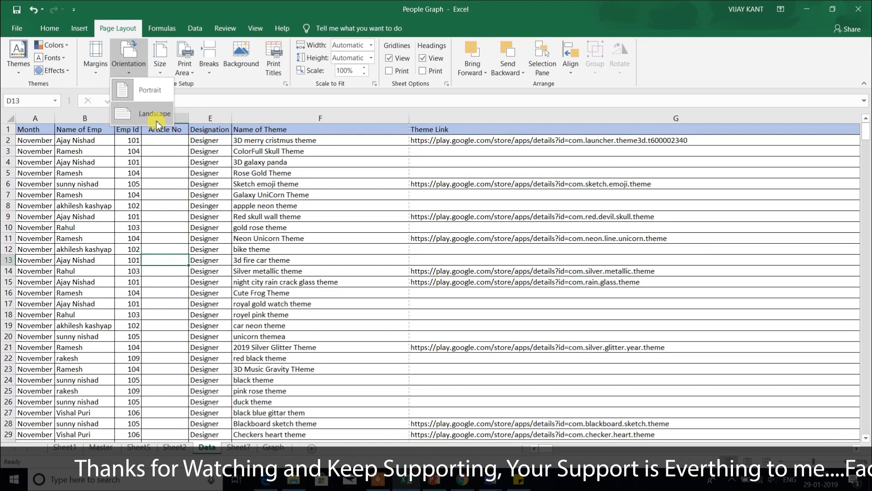
left_click(160, 117)
Look through the Size, Breaks and Print Area options without changing anything
left_click(160, 64)
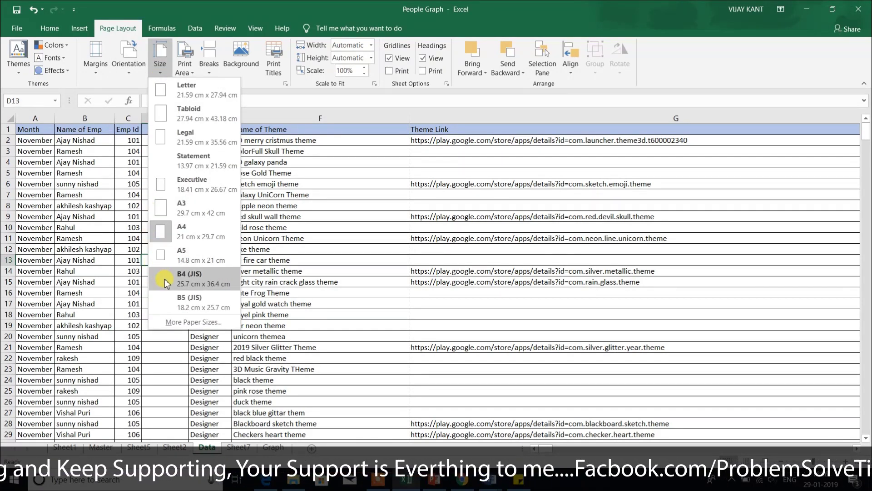
left_click(284, 146)
left_click(211, 68)
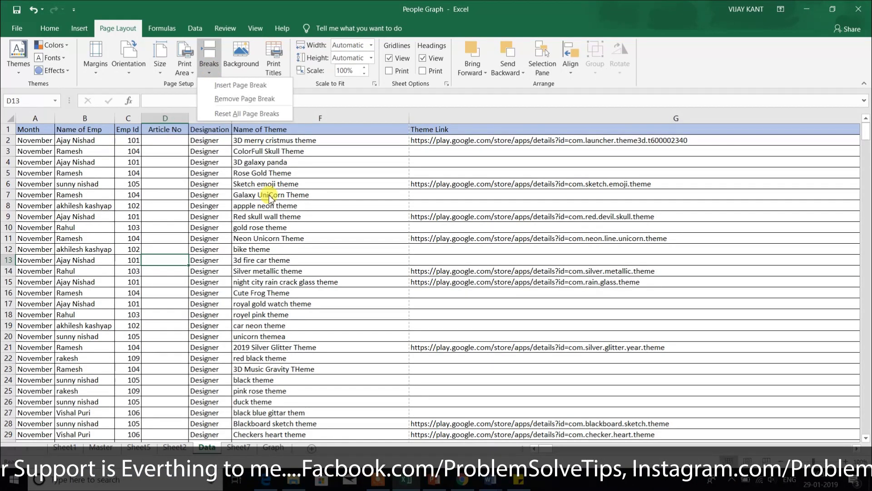
left_click(185, 69)
left_click(184, 68)
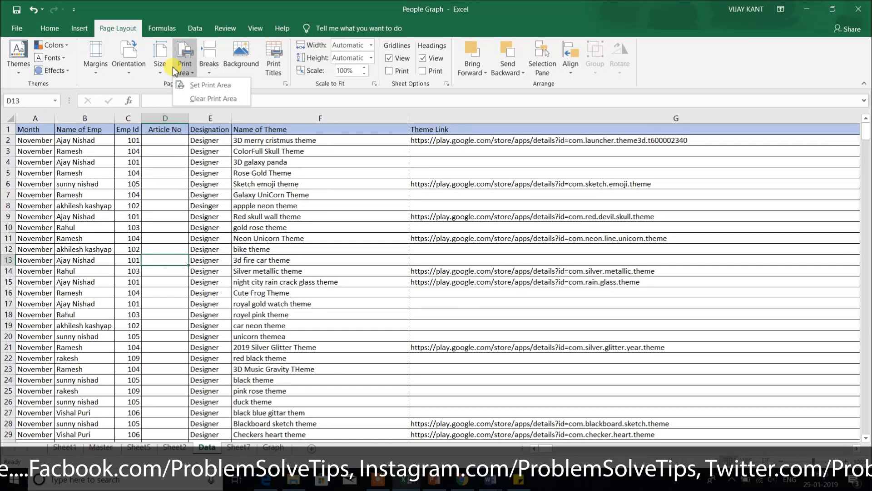
left_click(240, 193)
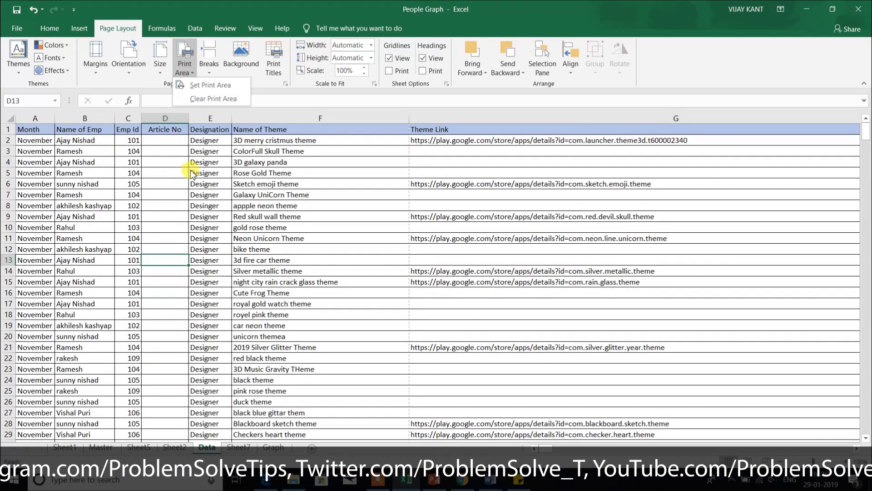
left_click(168, 175)
scroll(73, 270, "down", 8)
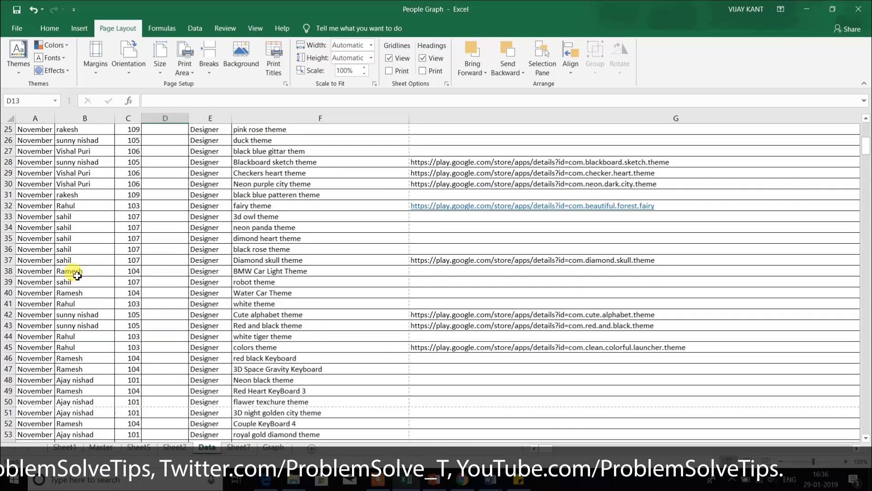
Set A44:F56 as the print area
scroll(78, 274, "down", 7)
scroll(80, 271, "up", 1)
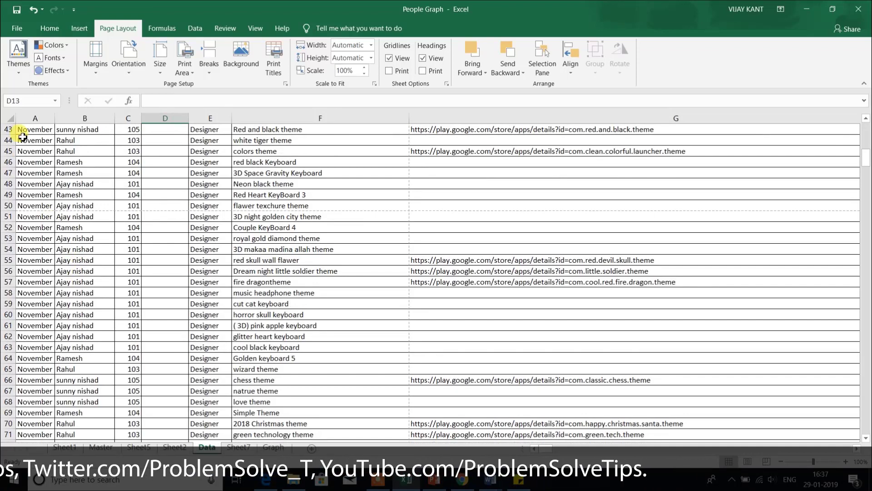
left_click_drag(23, 131, 509, 278)
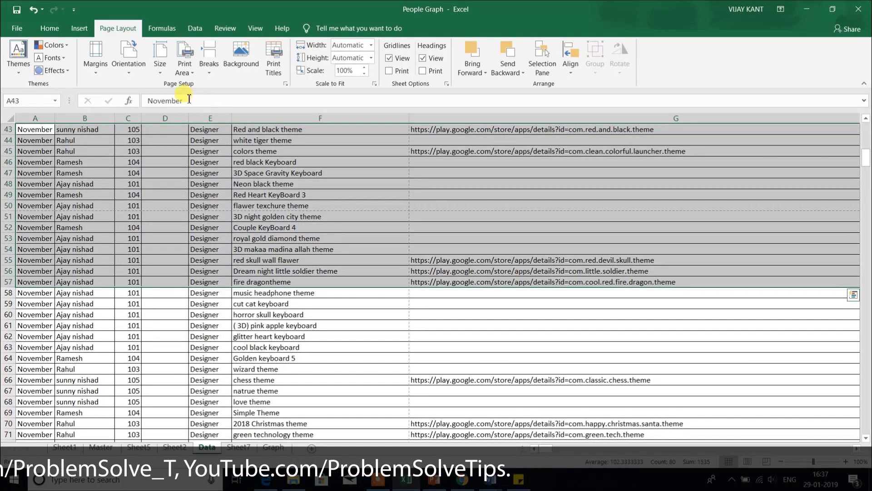
left_click(179, 216)
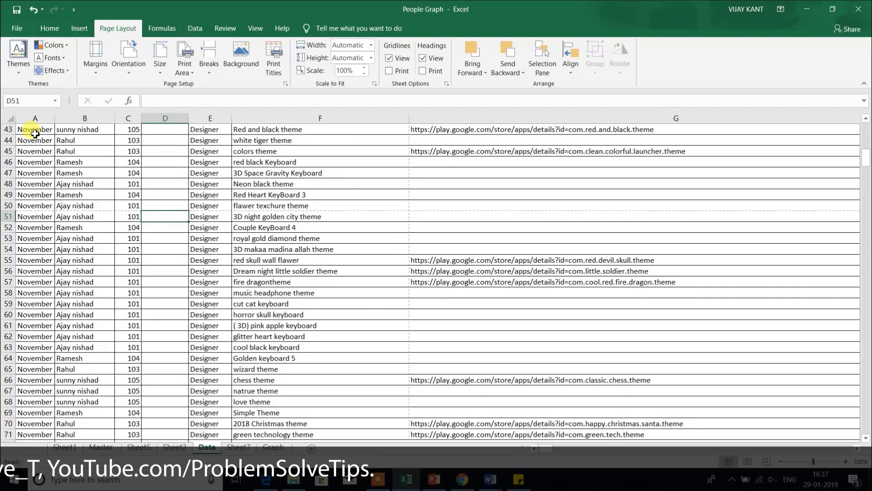
left_click_drag(35, 139, 321, 271)
left_click(186, 70)
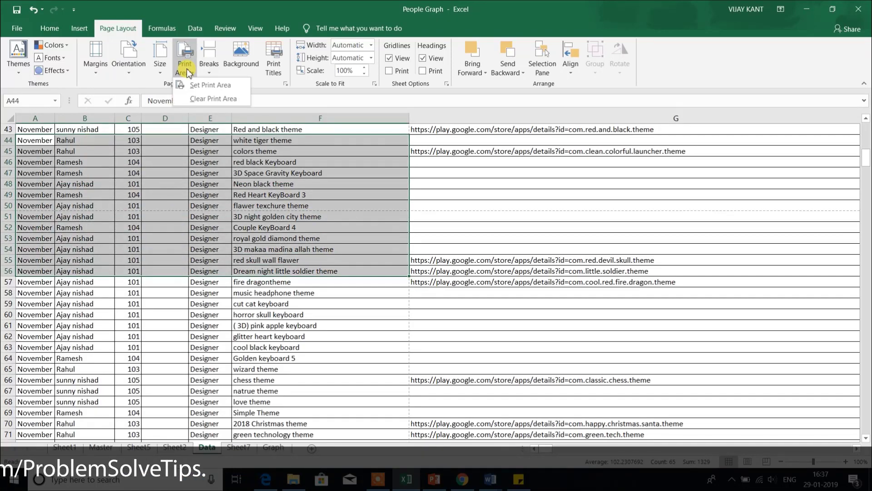
left_click(228, 86)
Redefine the print area as cells F63:F64
left_click_drag(268, 358, 268, 347)
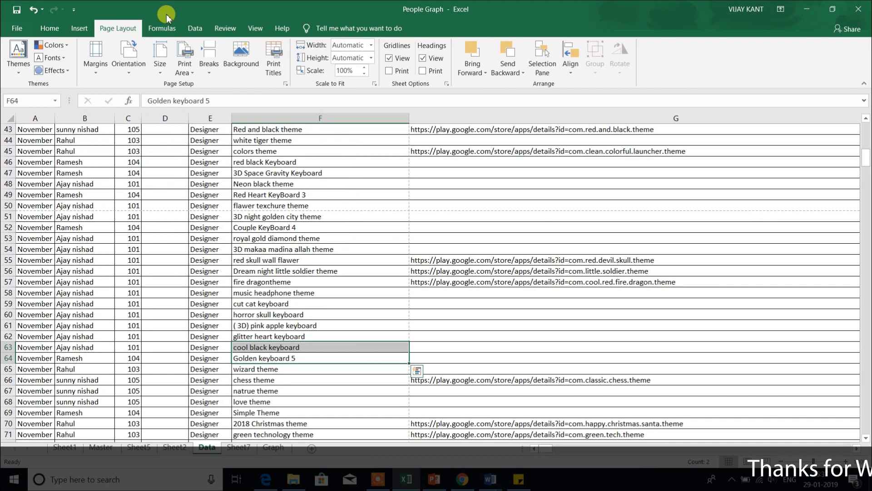
left_click(185, 64)
left_click(218, 87)
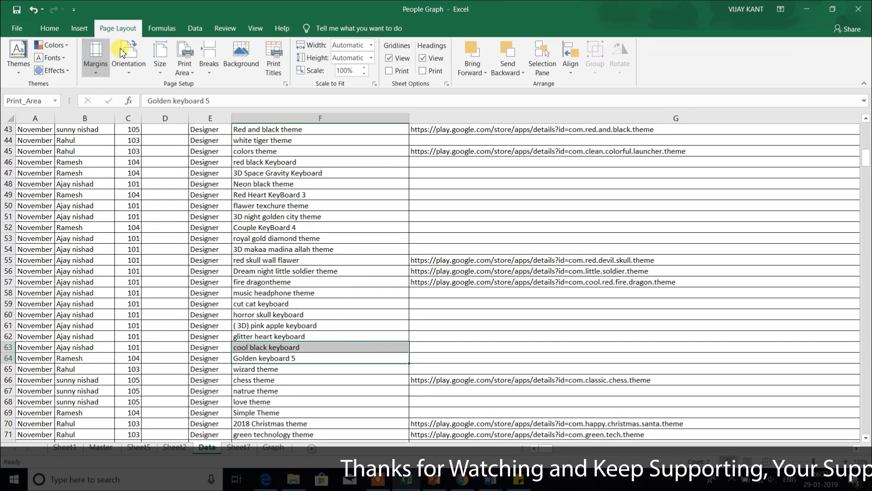
left_click(184, 67)
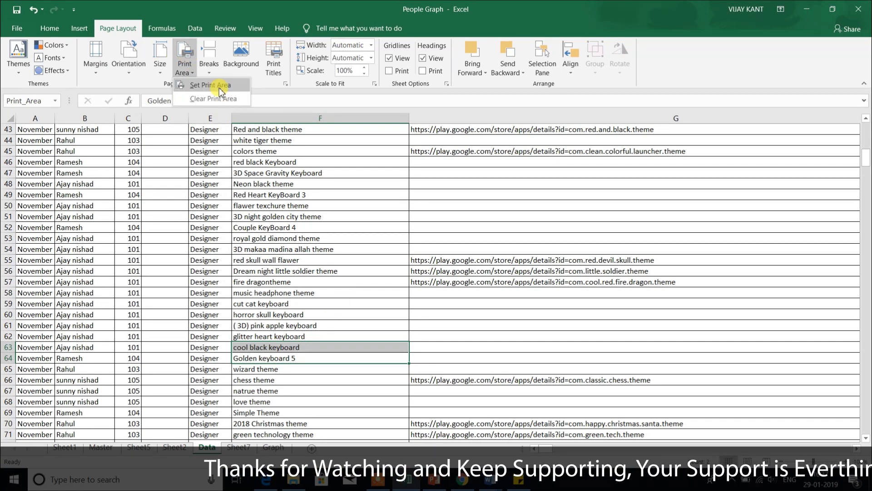
left_click(219, 86)
Scroll up and set the single cell F7 as the print area
scroll(276, 206, "up", 4)
scroll(277, 205, "up", 9)
scroll(278, 201, "up", 2)
left_click(254, 195)
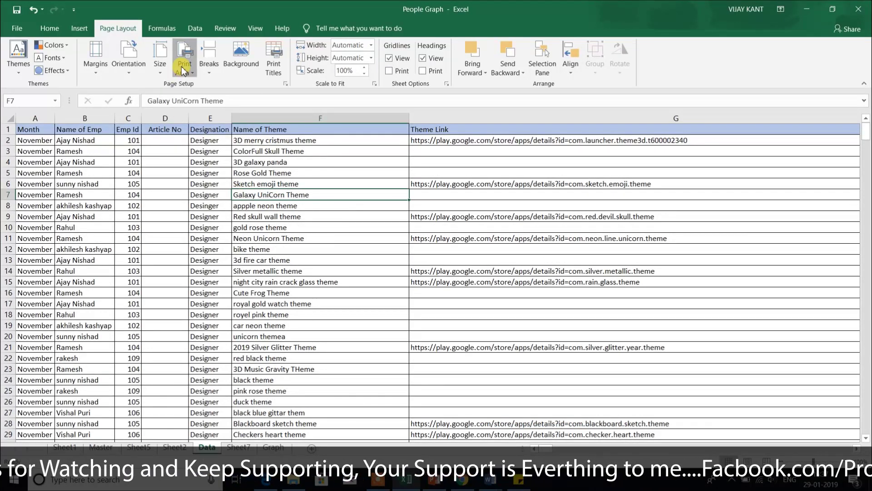
left_click(183, 68)
left_click(203, 95)
Accept F7 as a single-cell print area, then clear the print area
left_click(184, 68)
left_click(212, 87)
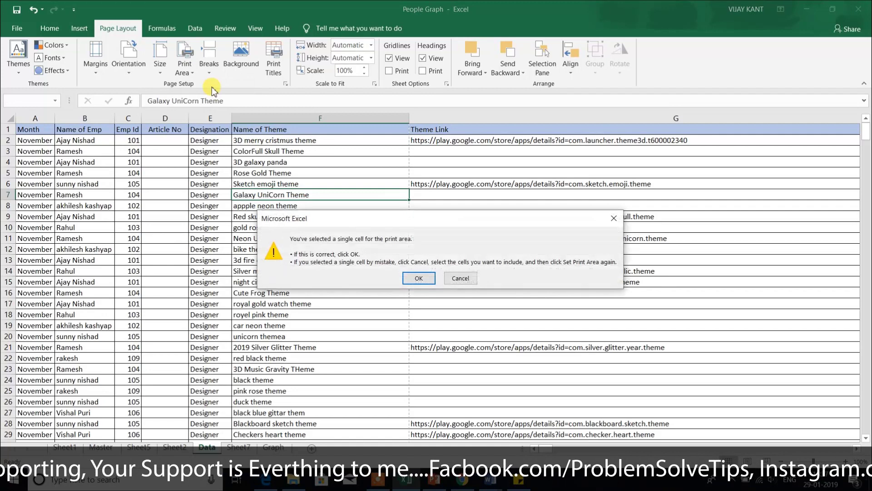
left_click(416, 277)
left_click(414, 273)
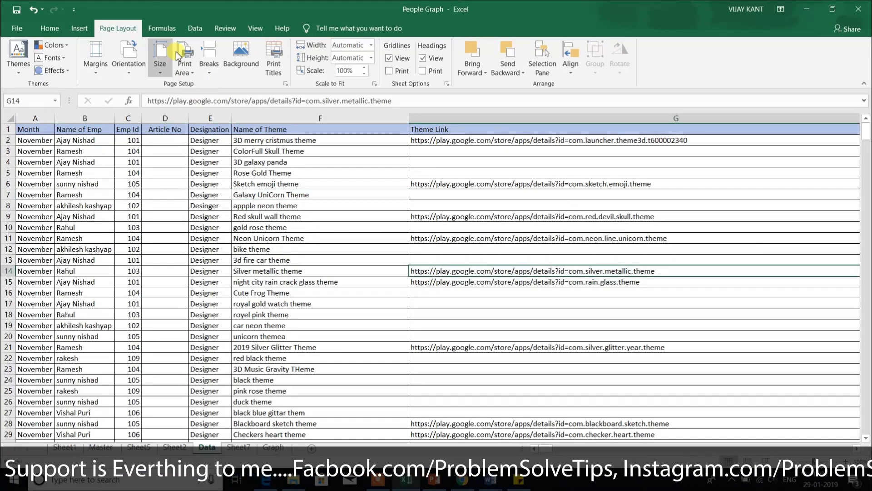
left_click(183, 66)
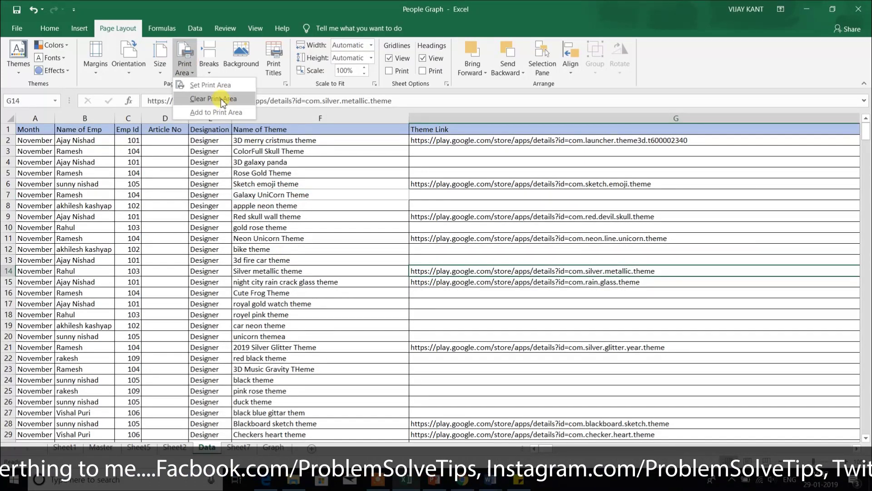
left_click(221, 99)
Set cell B3 as the print area and confirm the single-cell warning
scroll(414, 317, "right", 3)
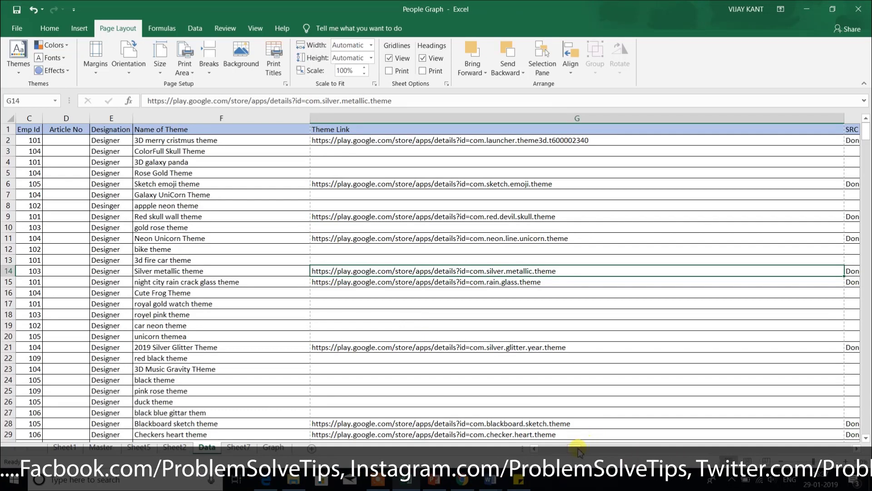
left_click_drag(582, 451, 503, 452)
left_click(84, 151)
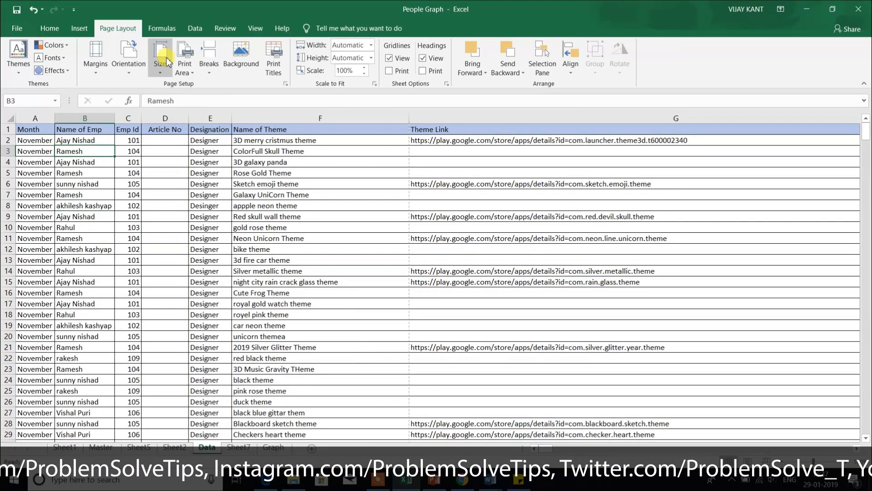
left_click(184, 67)
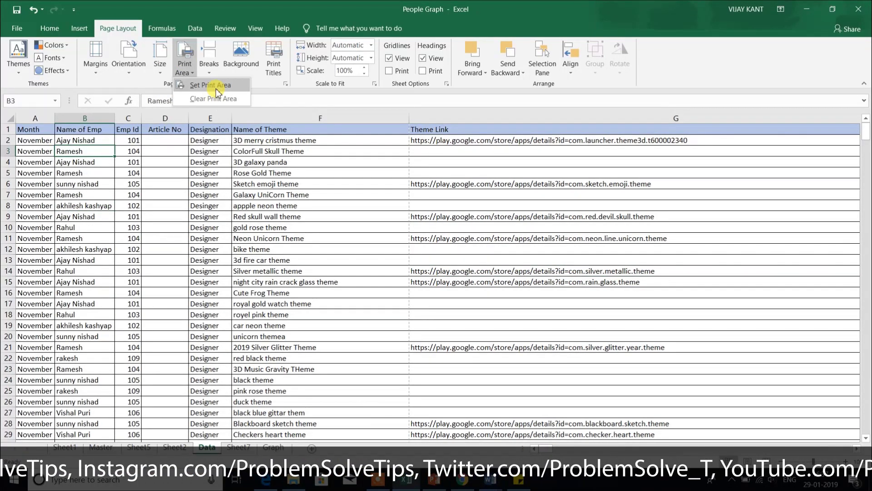
left_click(219, 87)
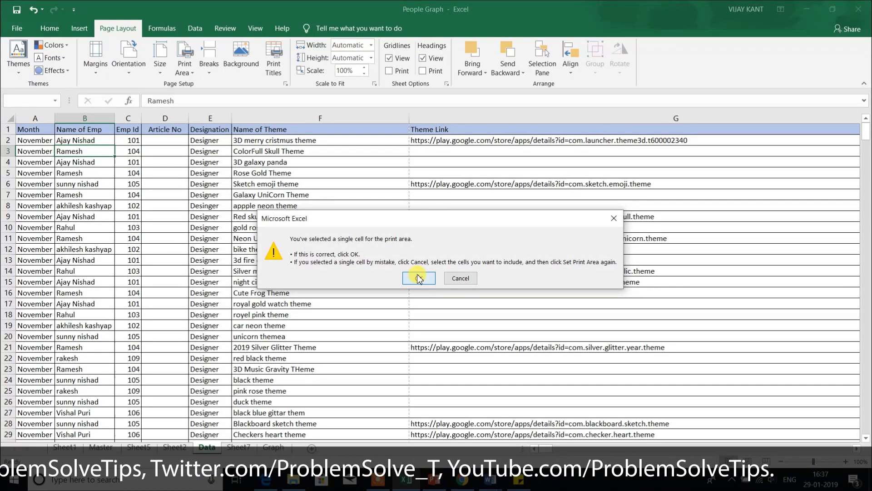
left_click(418, 278)
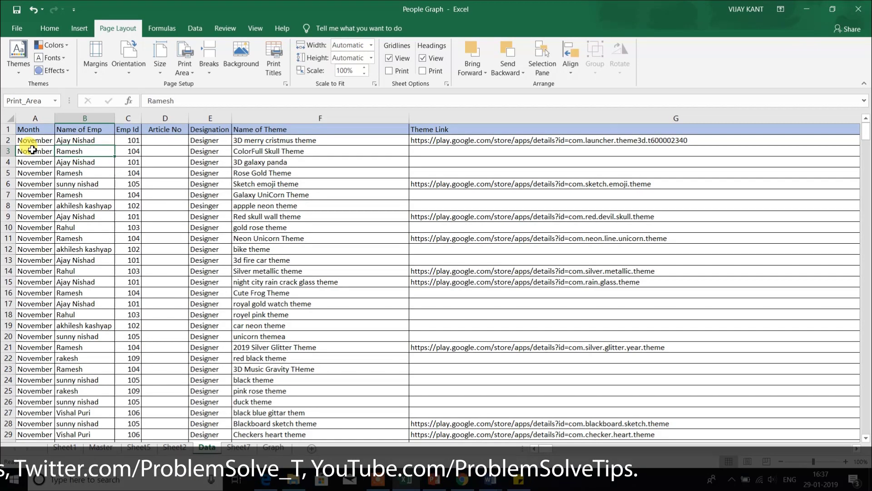
scroll(29, 195, "down", 10)
Set A35:F46 as the print area and preview it on one portrait A4 page
left_click_drag(32, 172, 388, 293)
left_click(184, 67)
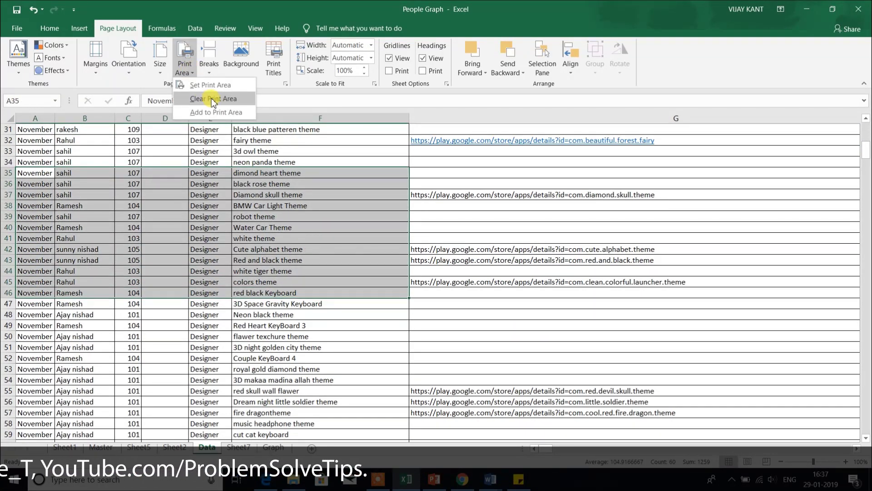
left_click(216, 85)
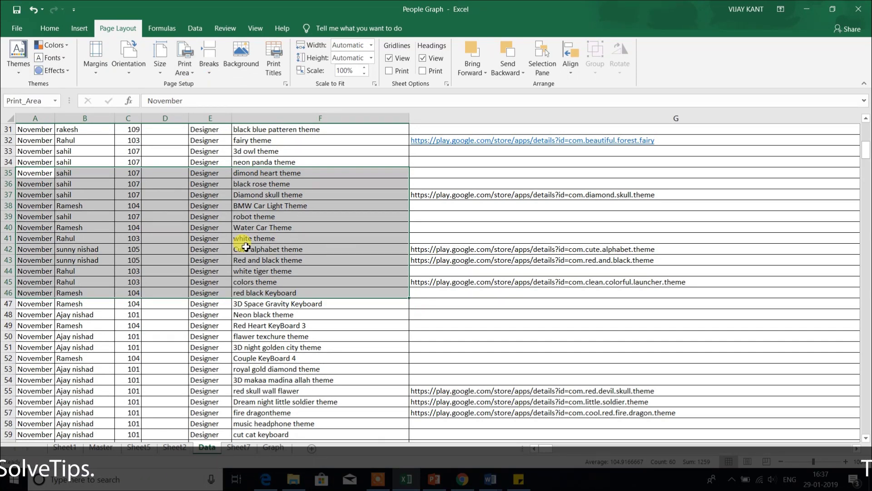
scroll(245, 247, "up", 2)
scroll(246, 249, "down", 1)
key("ctrl+p")
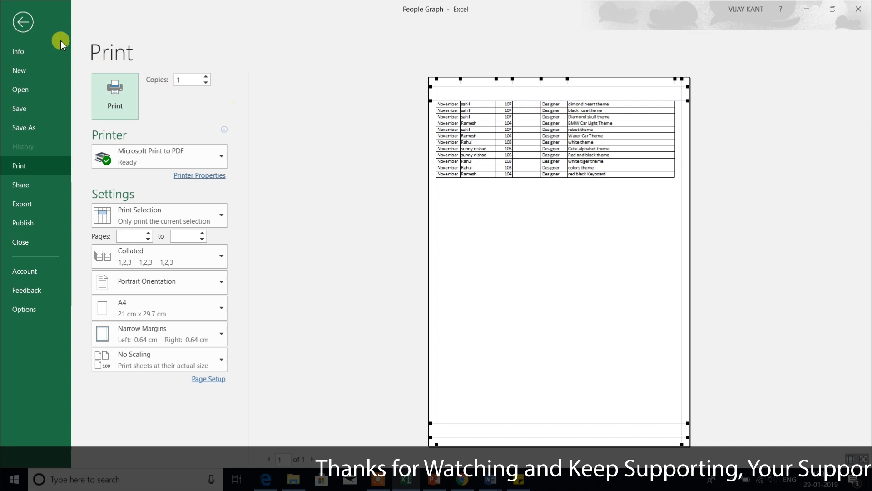
Close the A35:F46 print preview and return to the worksheet
key("Escape")
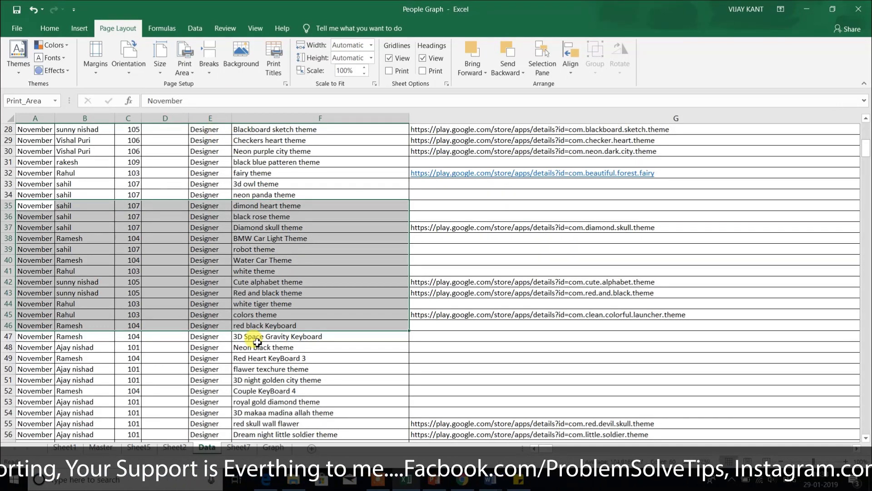
Undo the A35:F46 print area so the whole sheet prints again
key("ctrl+z")
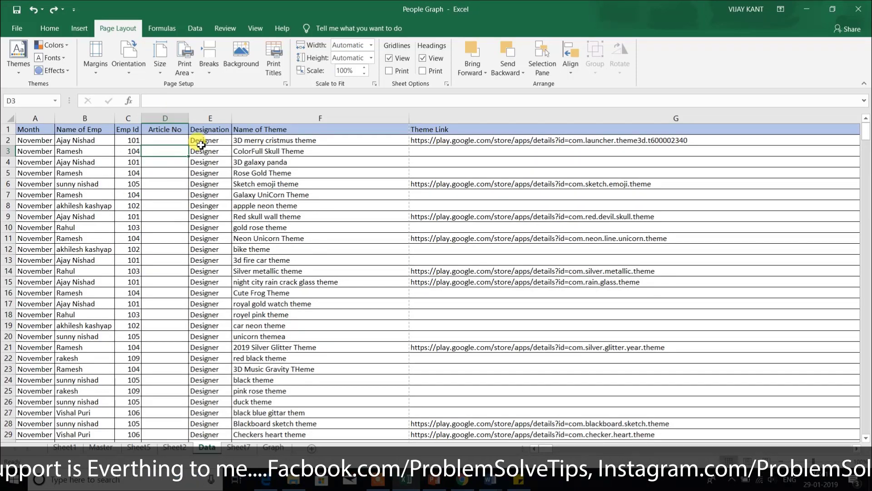
left_click(212, 69)
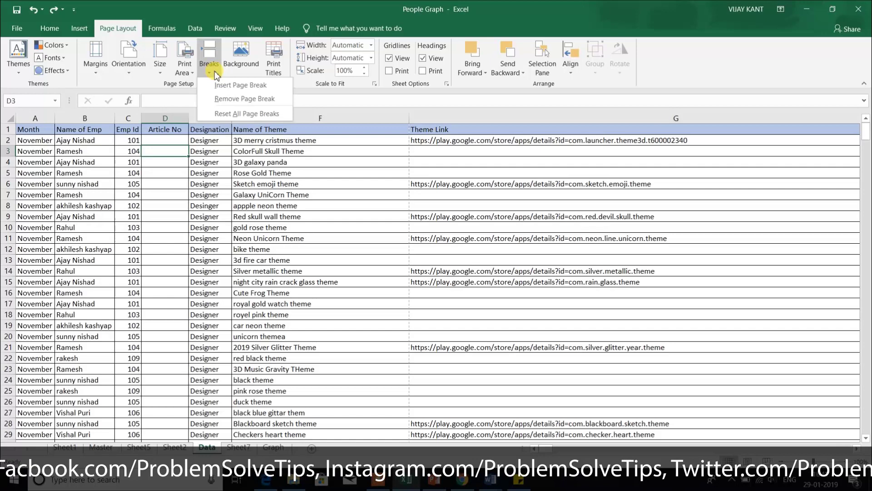
left_click(112, 219)
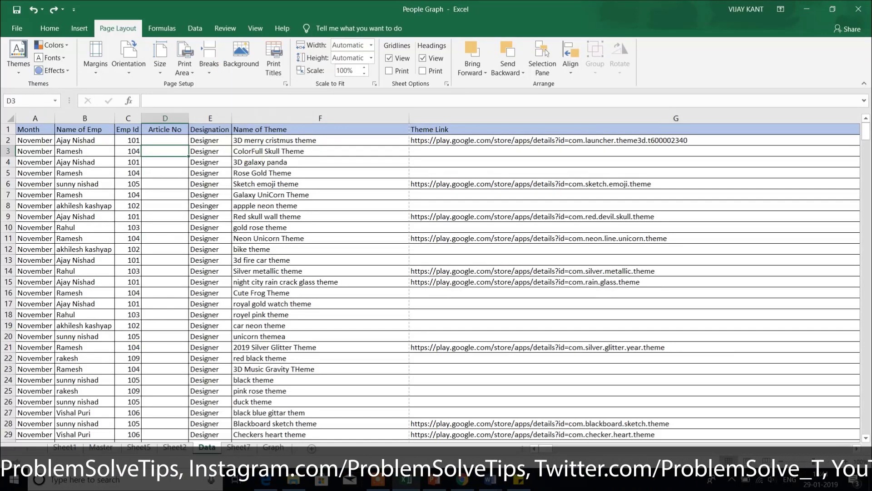
Insert a page break above row 15
left_click(8, 282)
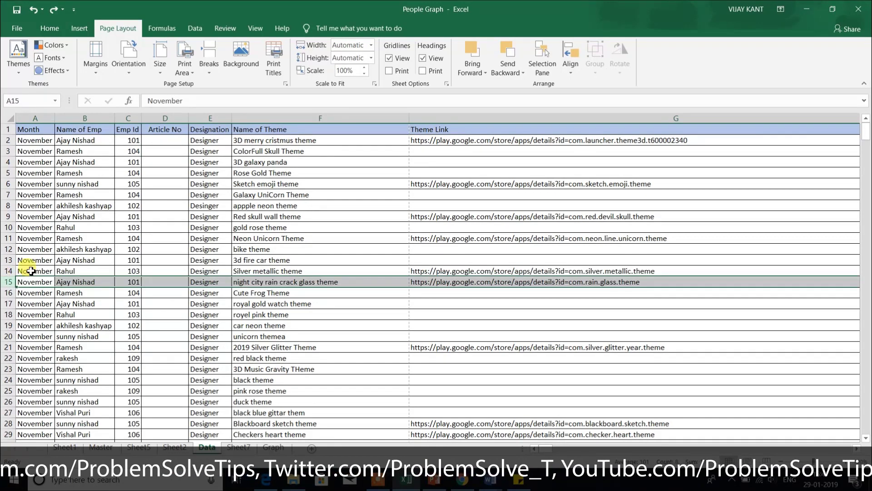
left_click(208, 62)
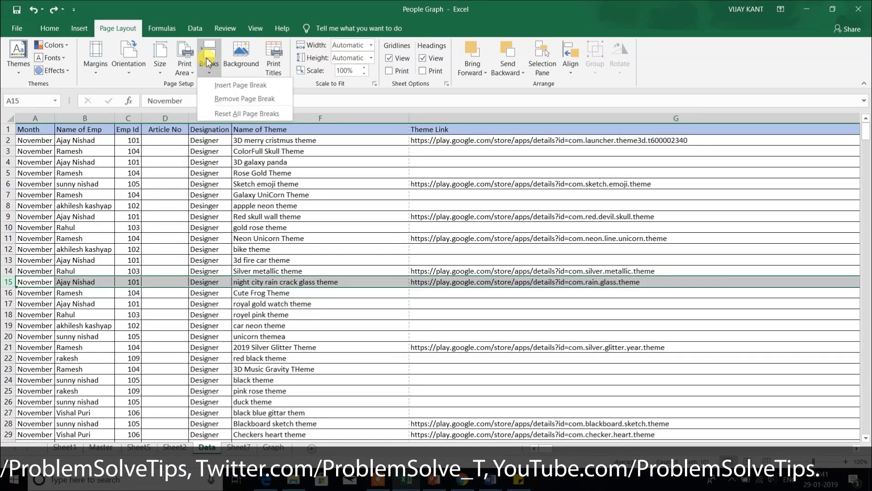
left_click(228, 86)
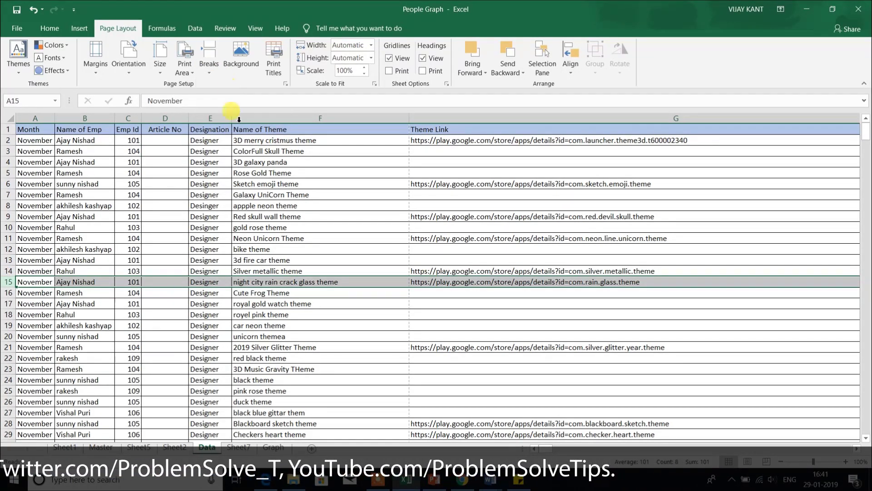
left_click(246, 228)
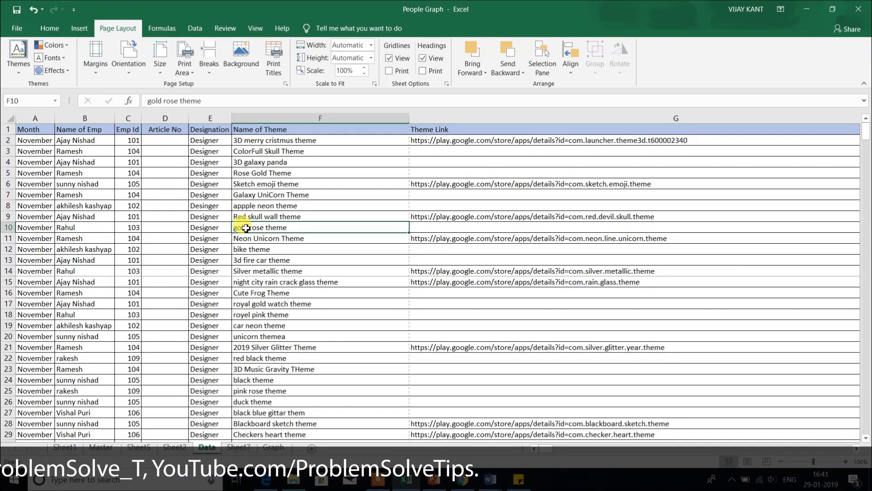
Check the page break in the print preview, then go back to the Data sheet
key("ctrl+p")
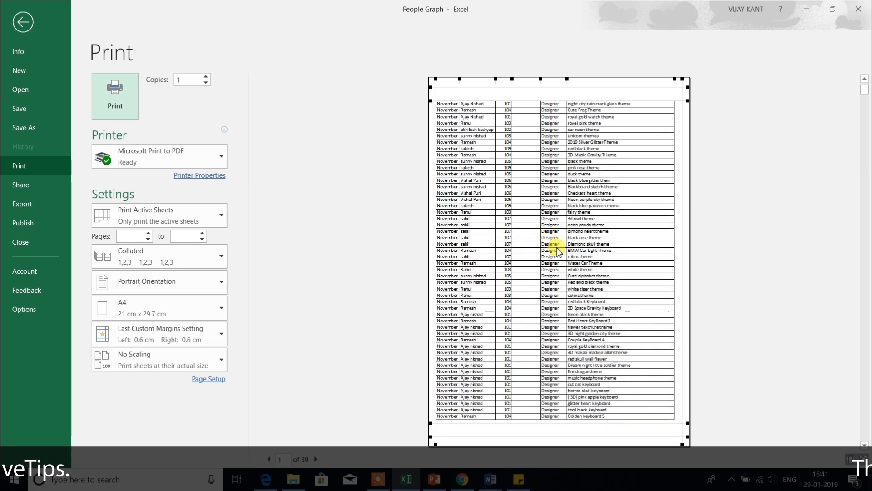
left_click(23, 22)
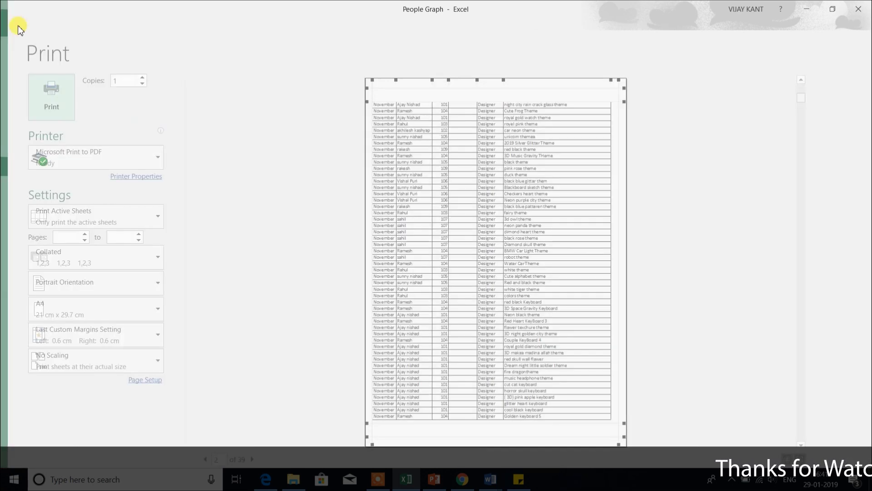
scroll(171, 272, "down", 1)
scroll(171, 308, "up", 1)
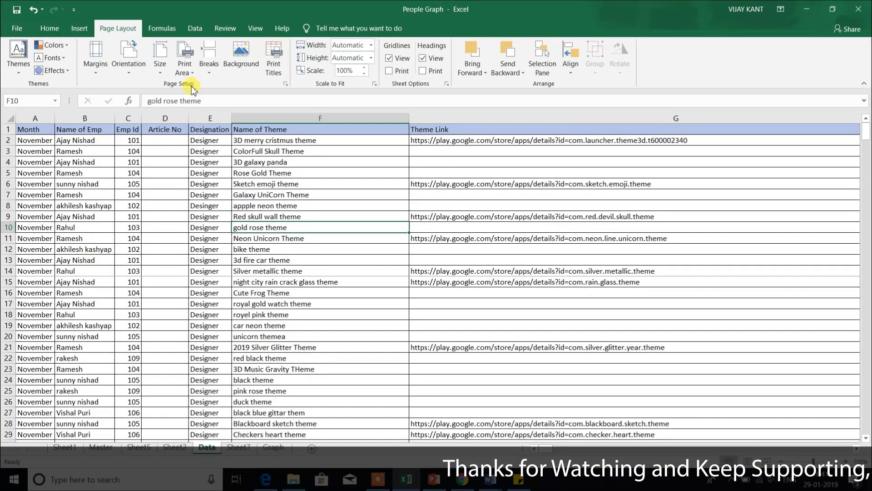
left_click(210, 68)
Remove the inserted page break and check the result in print preview
left_click(175, 206)
left_click(210, 68)
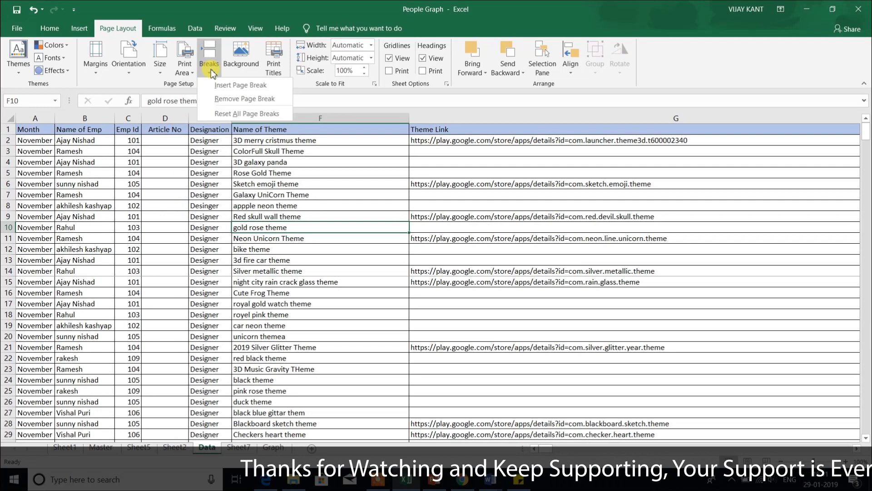
left_click(241, 100)
left_click(295, 237)
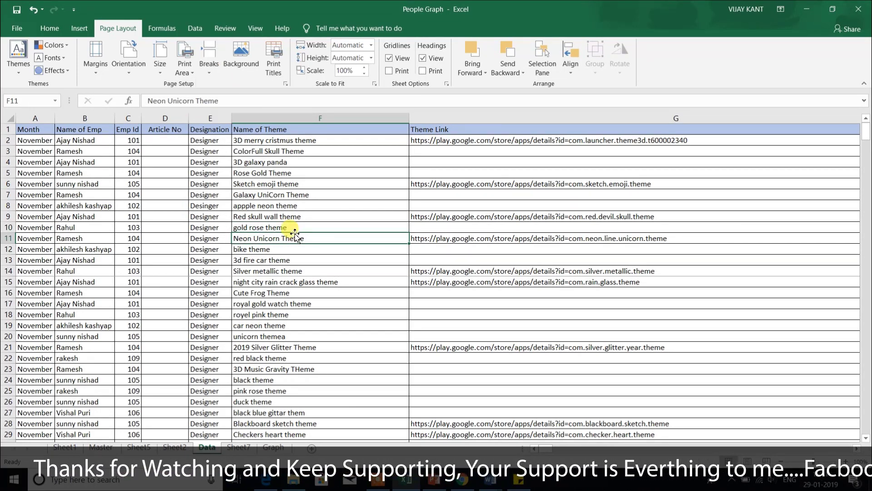
key("ctrl+p")
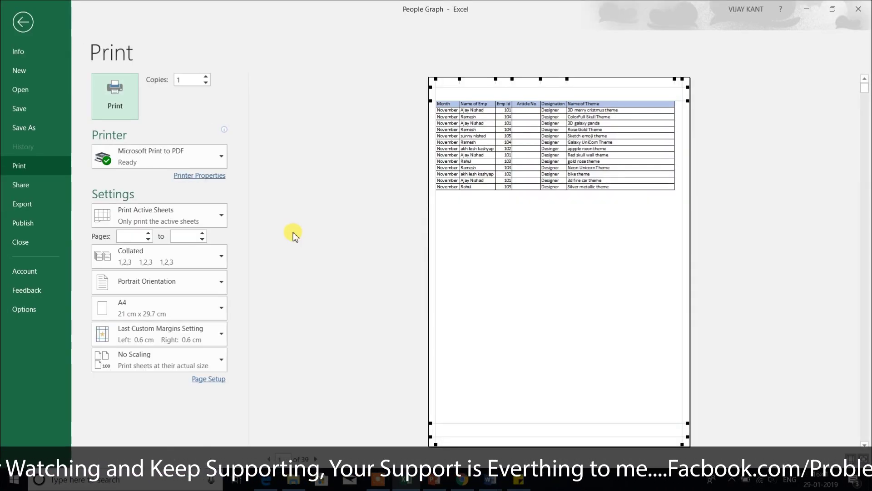
left_click(23, 22)
Remove the remaining manual page break and preview the printout again
left_click(210, 68)
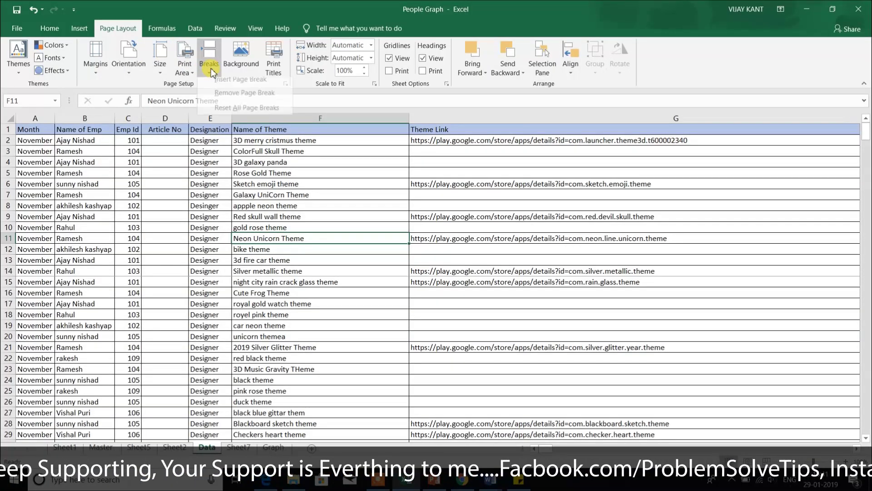
left_click(242, 99)
left_click(273, 187)
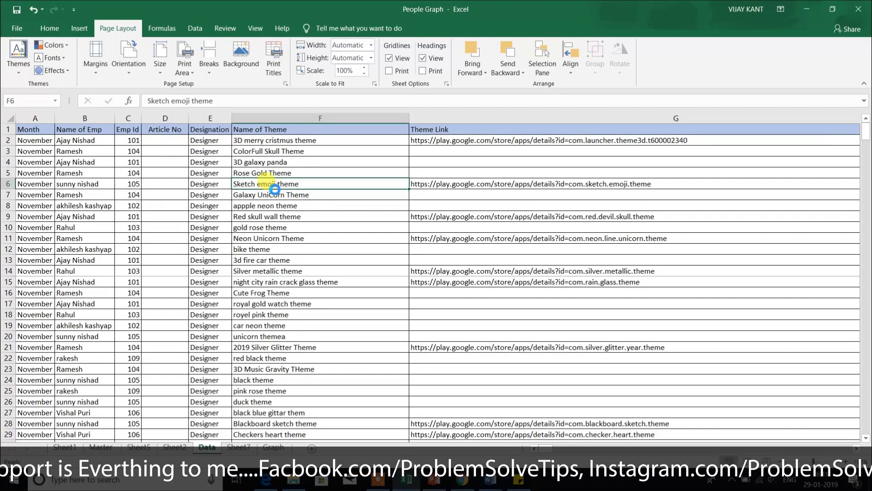
key("ctrl+p")
left_click(21, 21)
Check the Print Area options, then reset all page breaks on the Data sheet to automatic
left_click(210, 151)
left_click(190, 72)
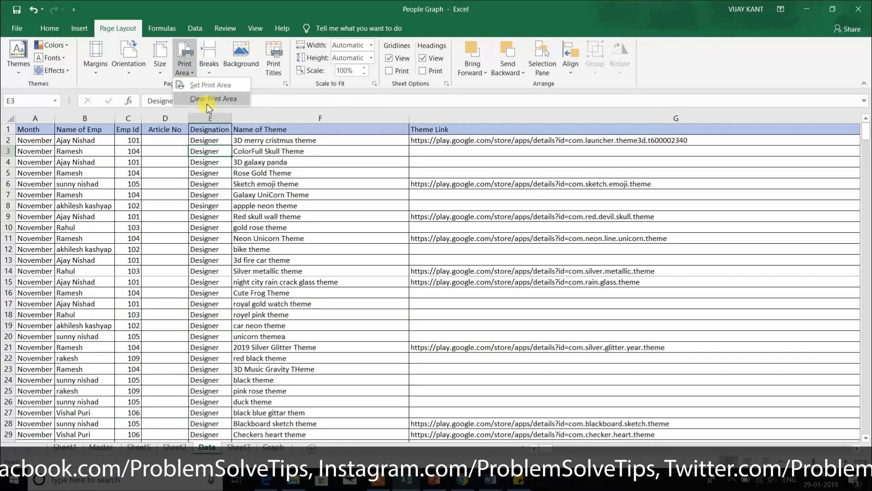
left_click(209, 69)
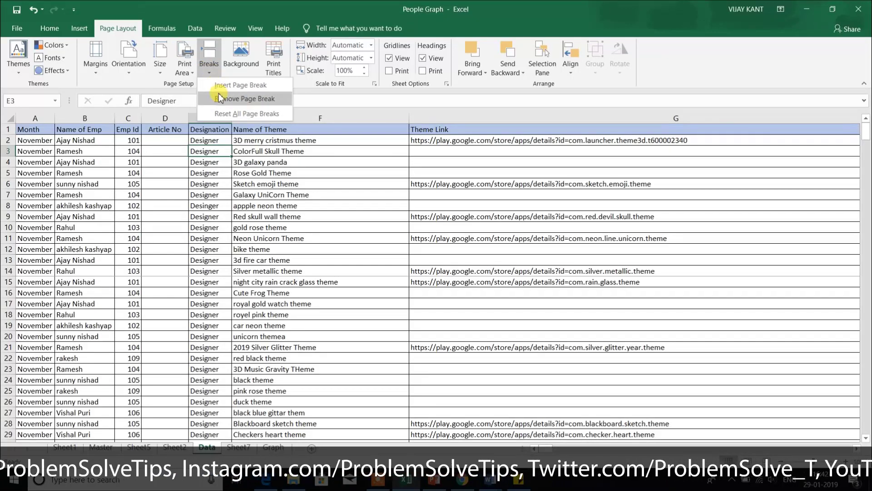
left_click(243, 115)
left_click(302, 195)
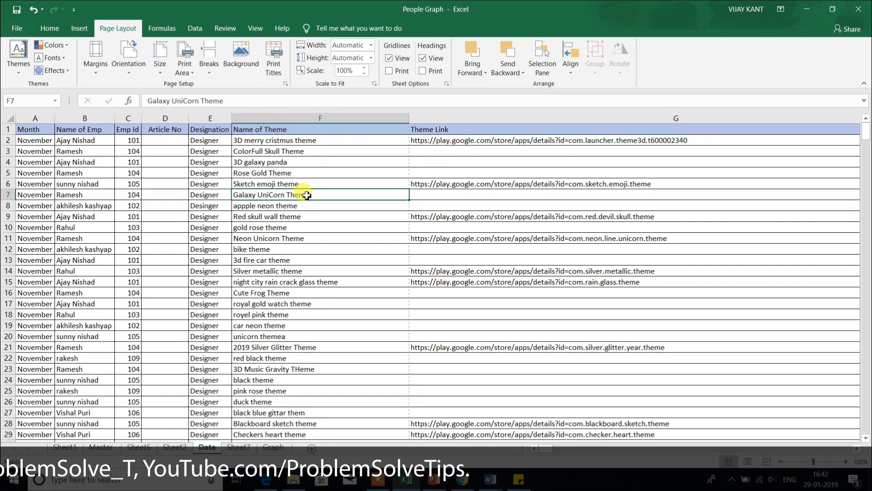
left_click(242, 59)
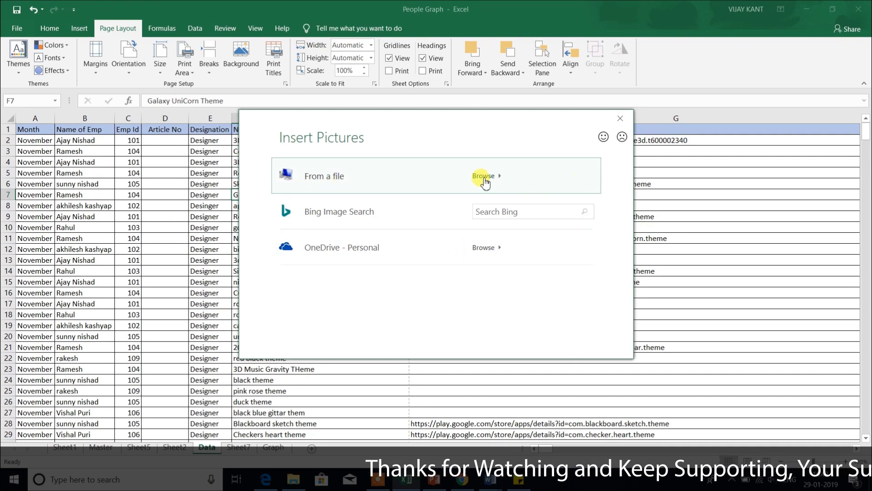
left_click(483, 175)
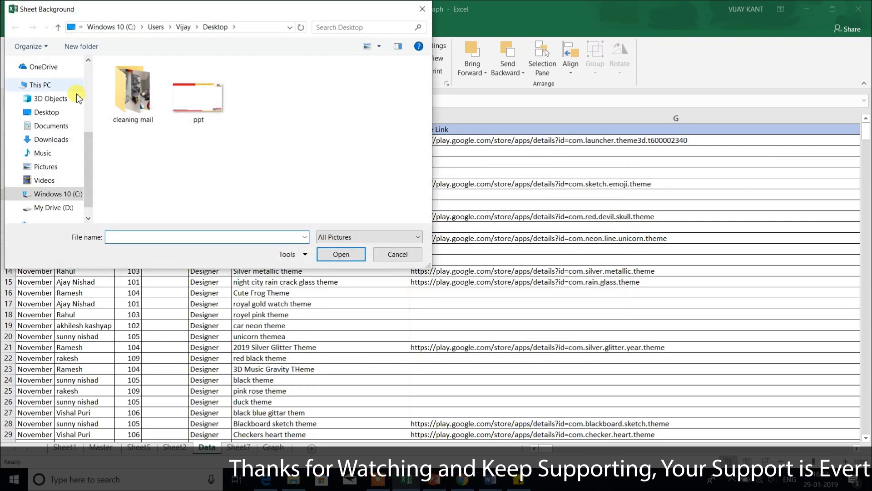
mouse_move(197, 92)
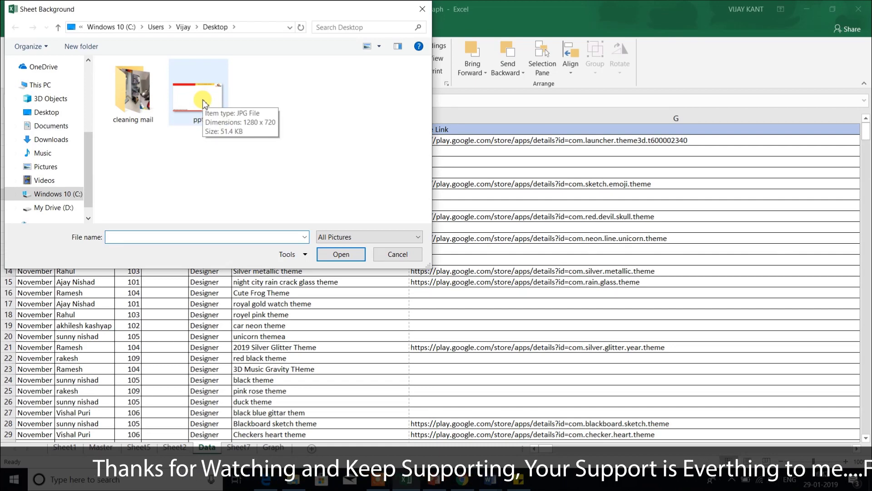
double_click(202, 102)
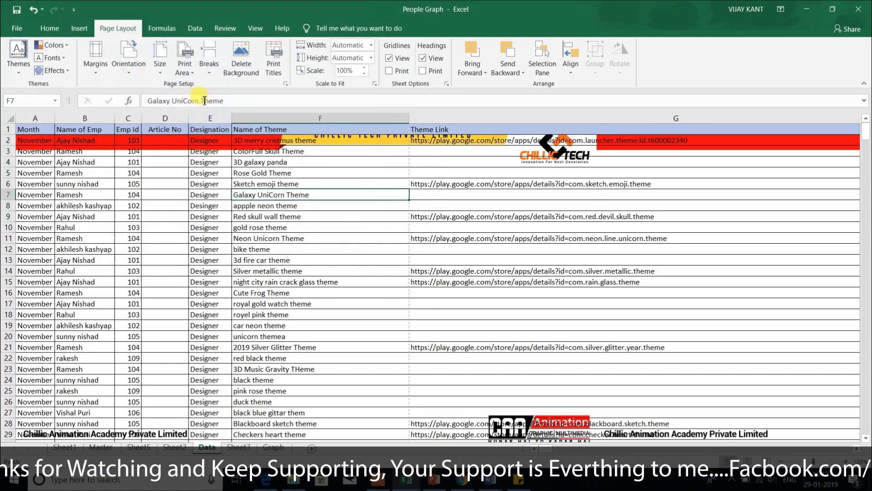
scroll(454, 336, "down", 3)
scroll(461, 350, "down", 2)
scroll(461, 343, "up", 5)
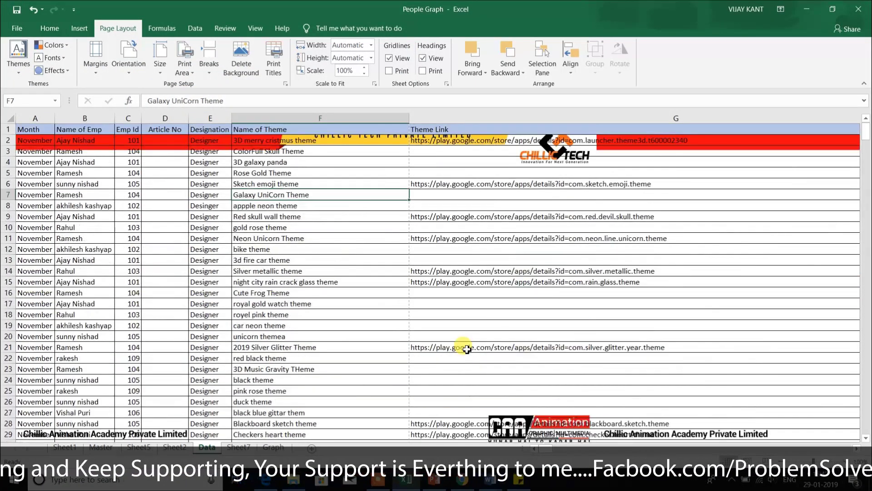
scroll(365, 337, "down", 5)
scroll(356, 339, "up", 5)
scroll(357, 339, "down", 3)
scroll(343, 353, "down", 1)
scroll(343, 354, "up", 4)
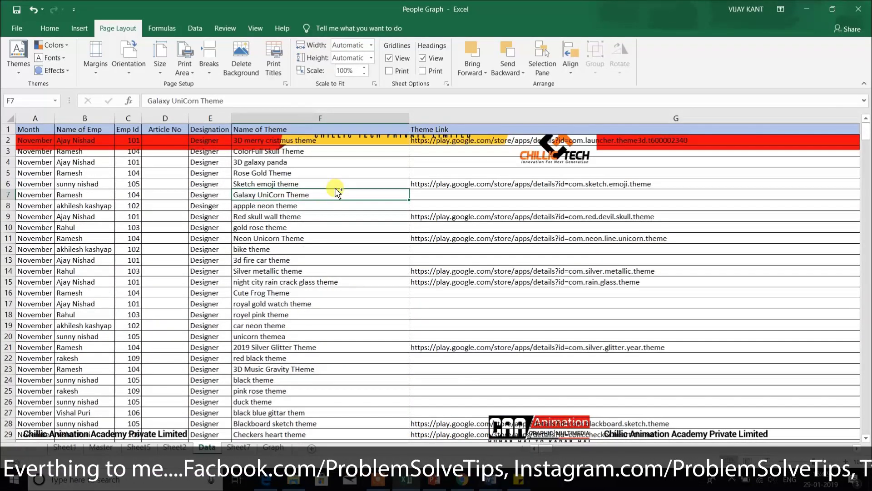
key("ctrl+z")
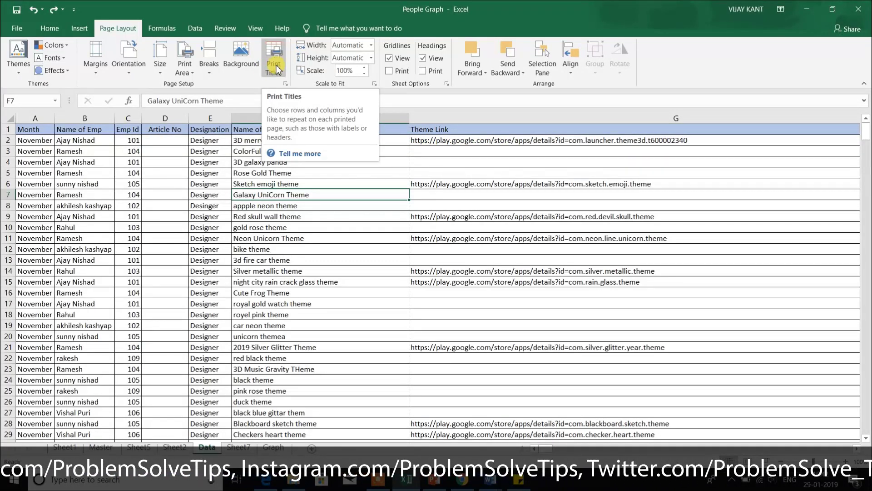
In Print Titles, set Rows to repeat at top to $1:$1 and confirm
left_click(278, 63)
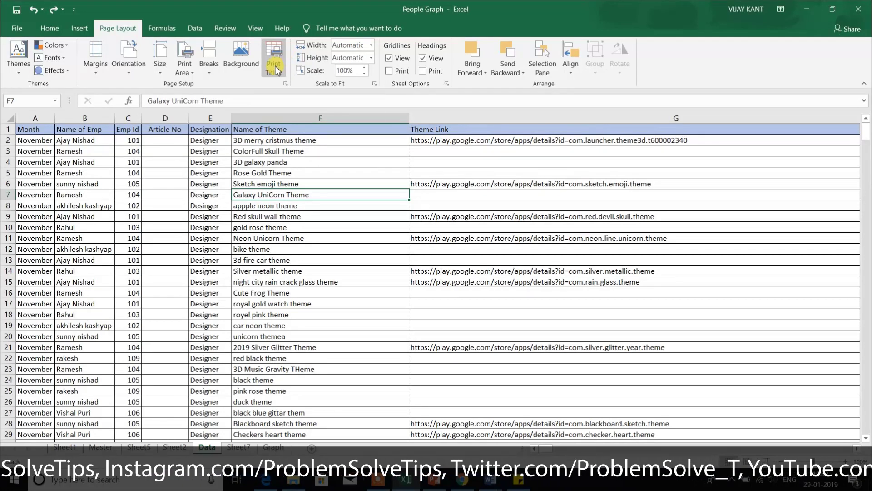
left_click(277, 69)
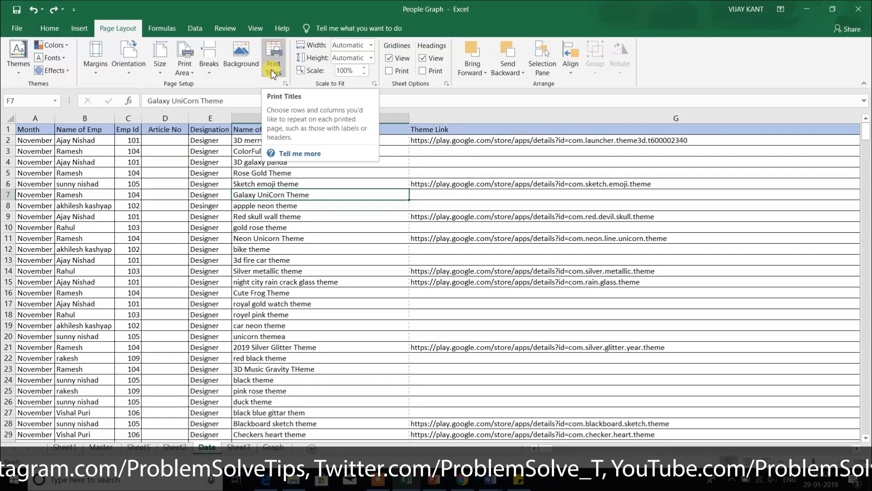
left_click(40, 137)
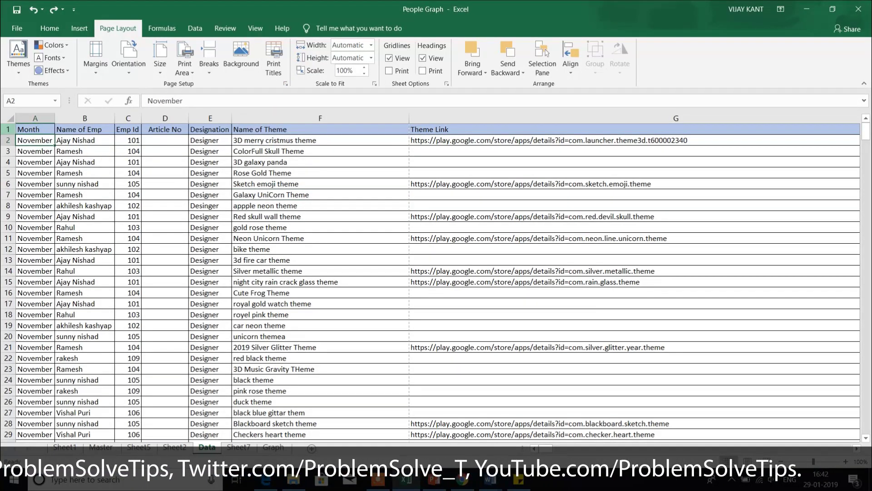
left_click(7, 129)
scroll(292, 150, "down", 1)
scroll(294, 155, "down", 3)
scroll(294, 154, "up", 4)
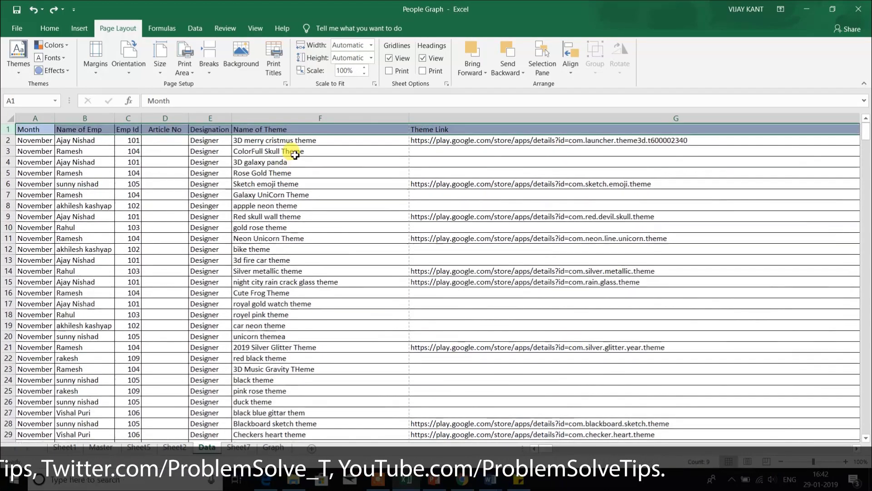
left_click(218, 184)
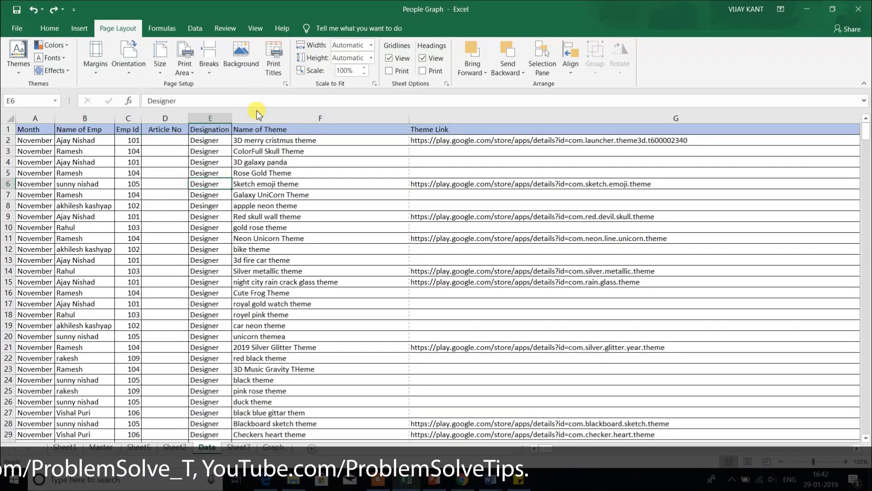
left_click(276, 64)
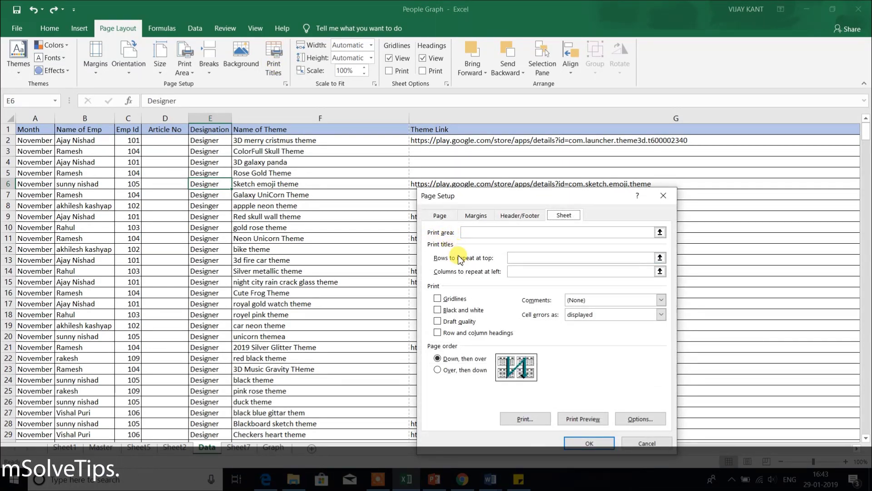
left_click(528, 260)
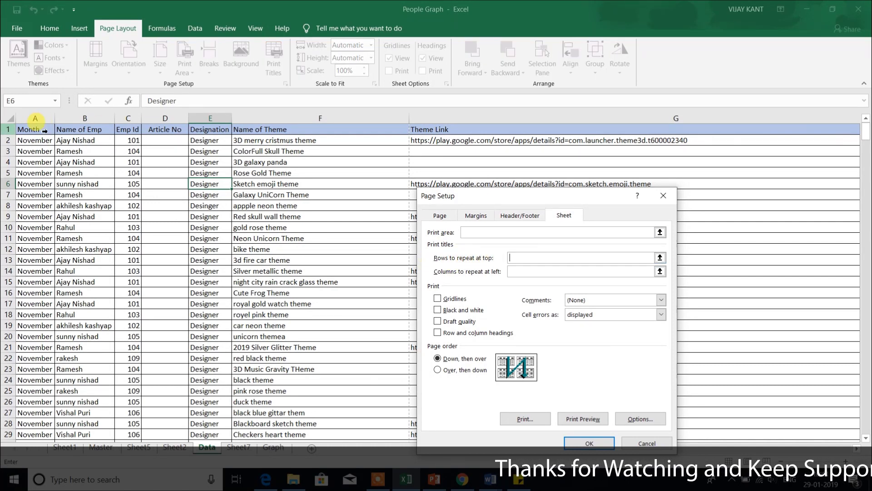
left_click(19, 132)
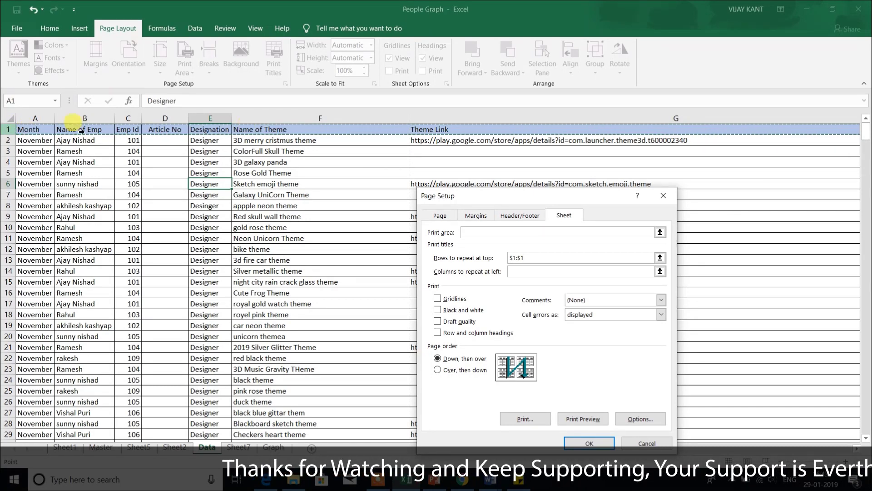
left_click(589, 443)
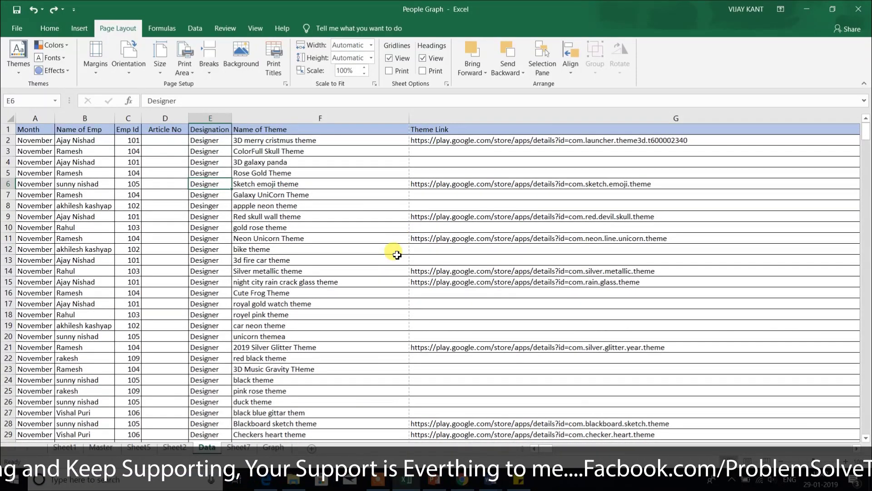
key("ctrl+p")
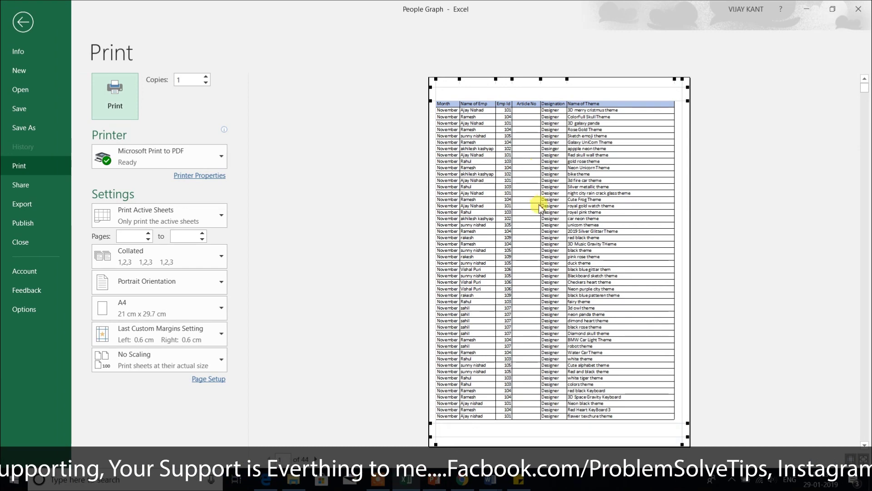
scroll(537, 213, "down", 2)
scroll(537, 213, "down", 2)
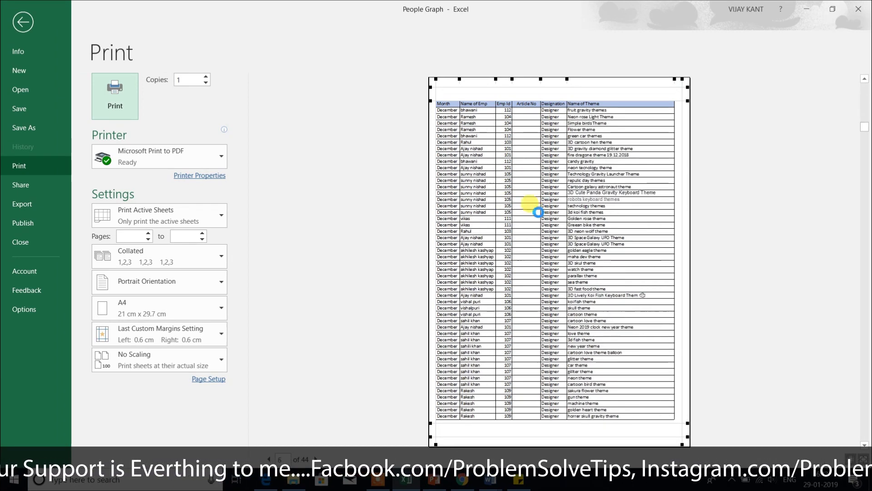
scroll(537, 212, "down", 2)
scroll(537, 213, "down", 2)
scroll(537, 213, "down", 2)
scroll(537, 212, "down", 2)
scroll(539, 212, "down", 2)
scroll(538, 213, "down", 2)
scroll(538, 213, "down", 2)
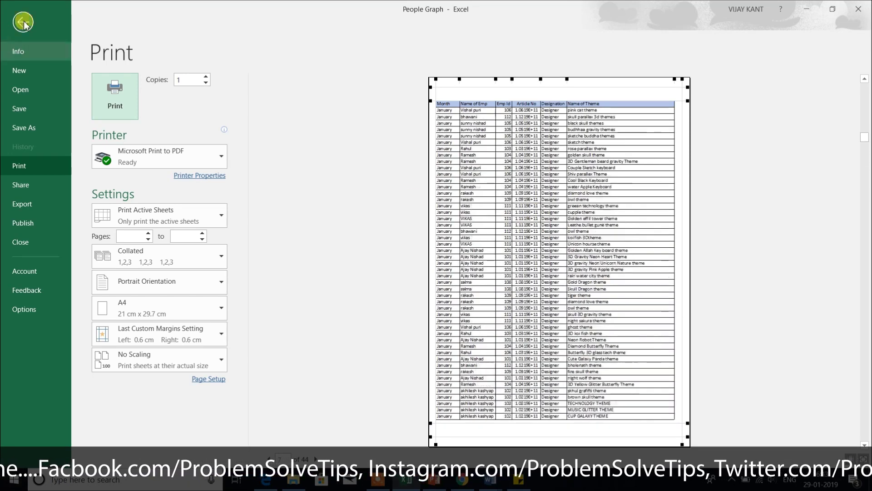
left_click(24, 23)
scroll(206, 219, "down", 1)
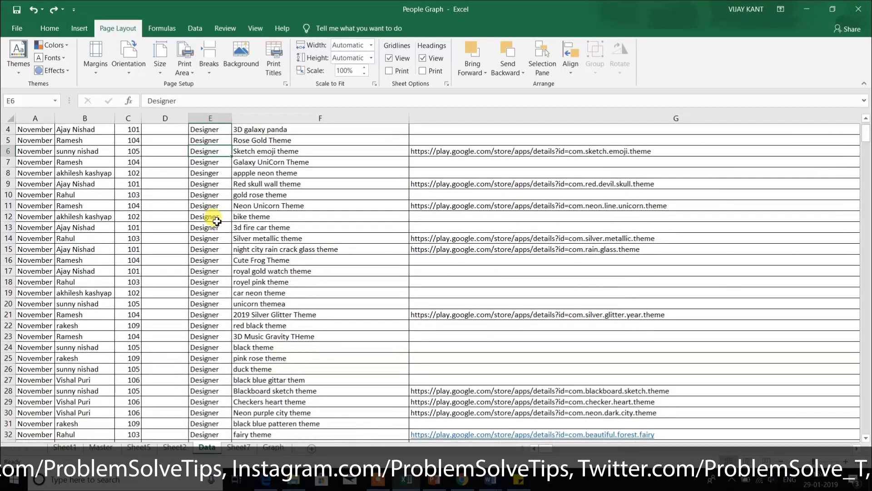
scroll(216, 221, "up", 1)
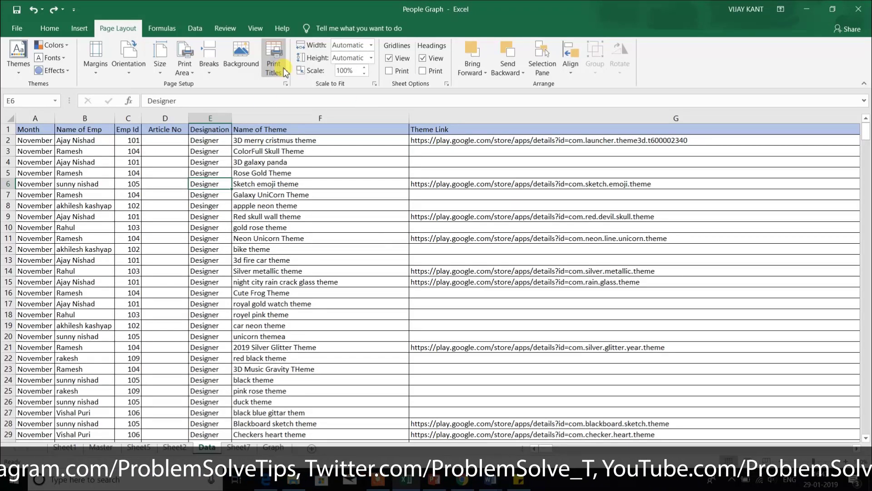
left_click(368, 226)
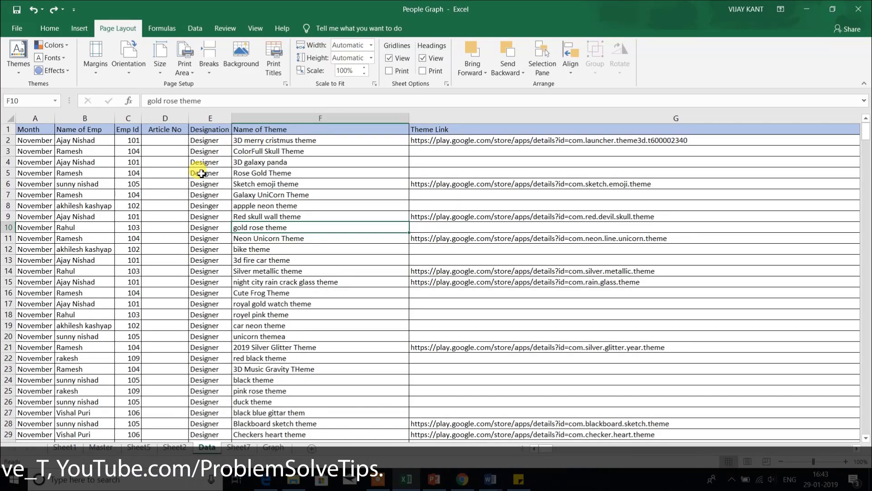
left_click(280, 205)
left_click(291, 237)
scroll(295, 240, "down", 1)
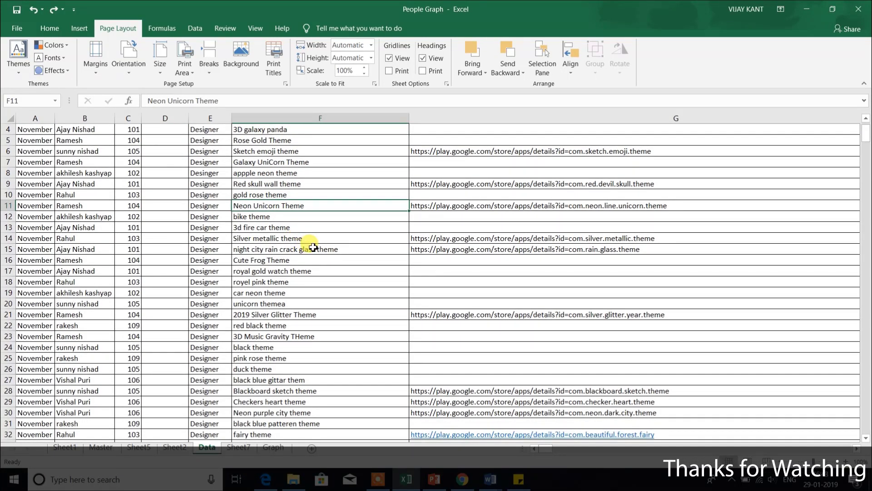
scroll(311, 250, "up", 1)
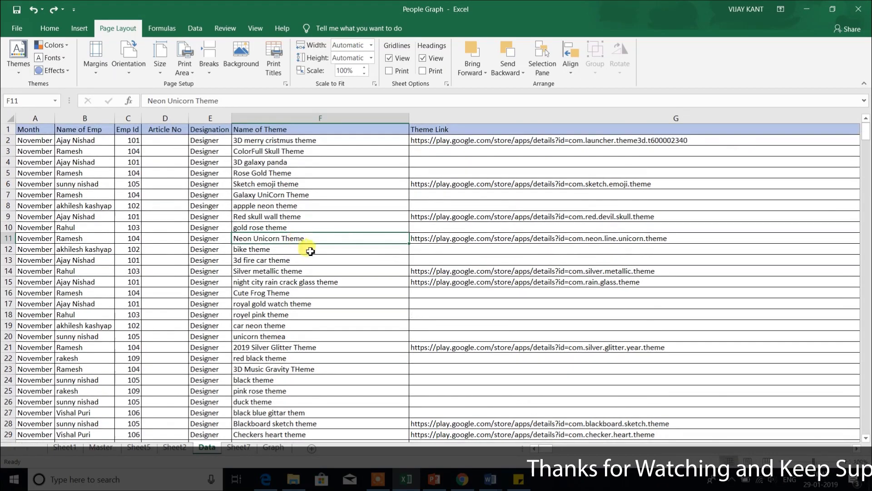